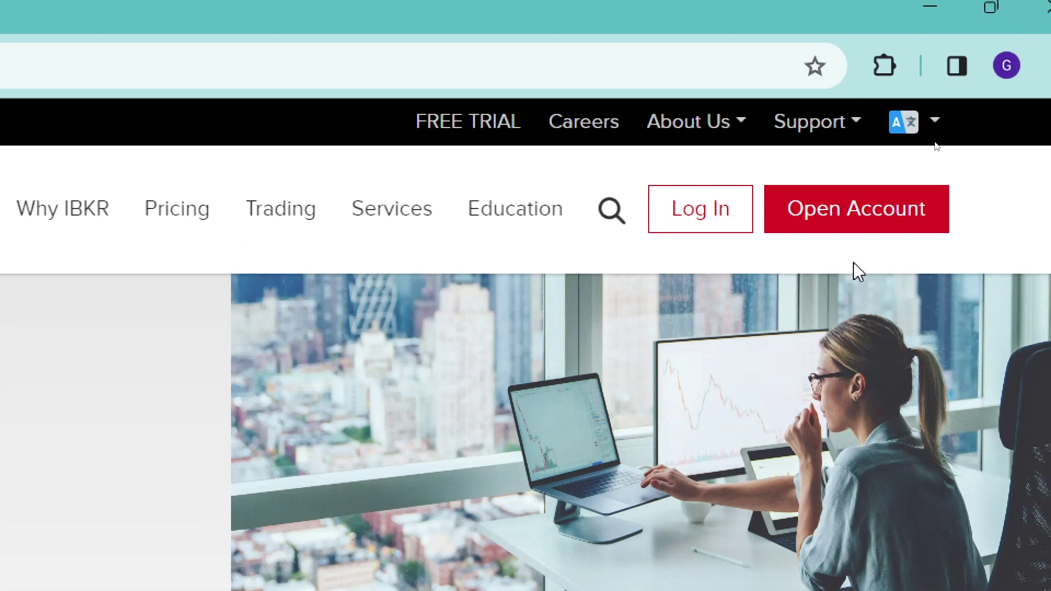
Start a new IBKR account application and bring up the email-confirmation dialog.
{"action": "mouse_move", "coordinate": [841, 213]}
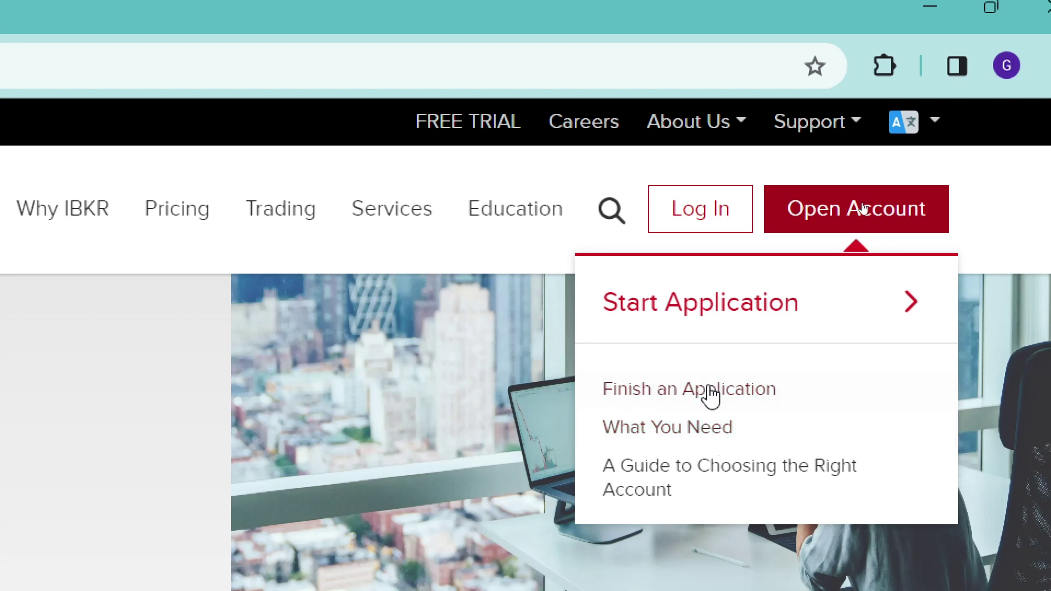
{"action": "left_click", "coordinate": [726, 306]}
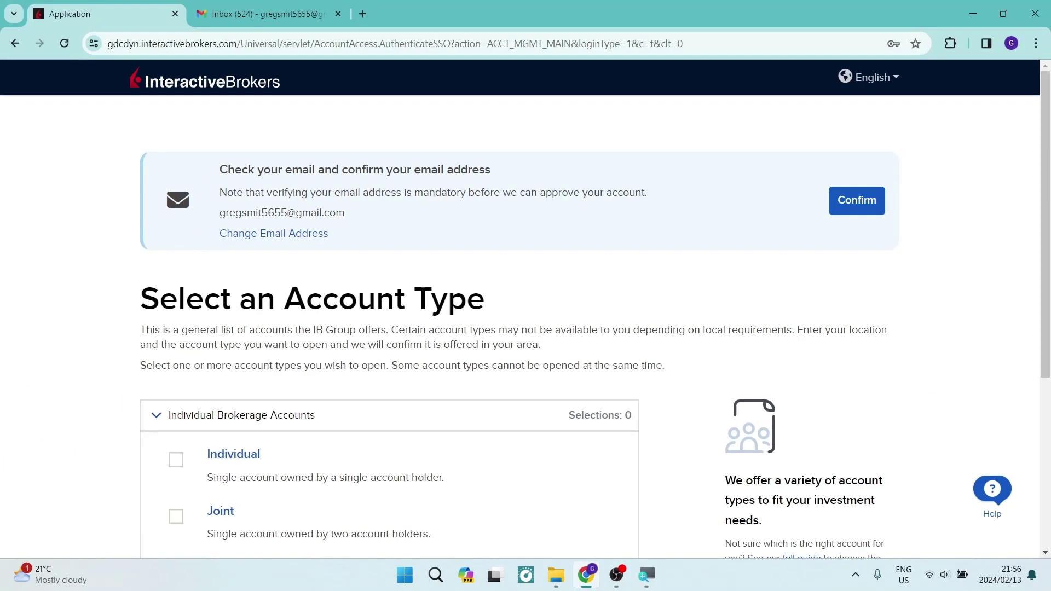
{"action": "left_click", "coordinate": [858, 206]}
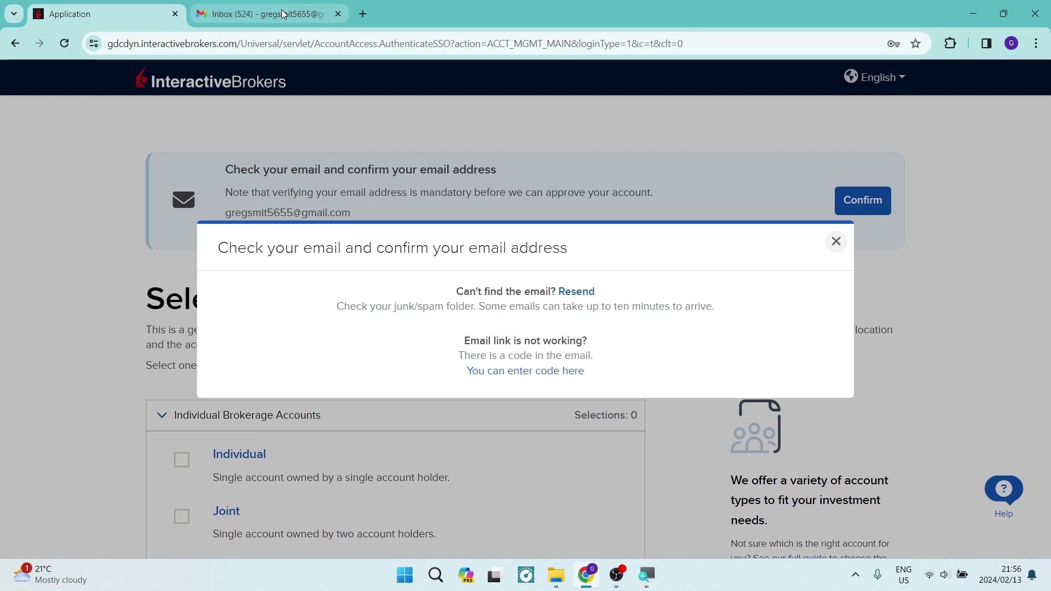
{"action": "mouse_move", "coordinate": [283, 14]}
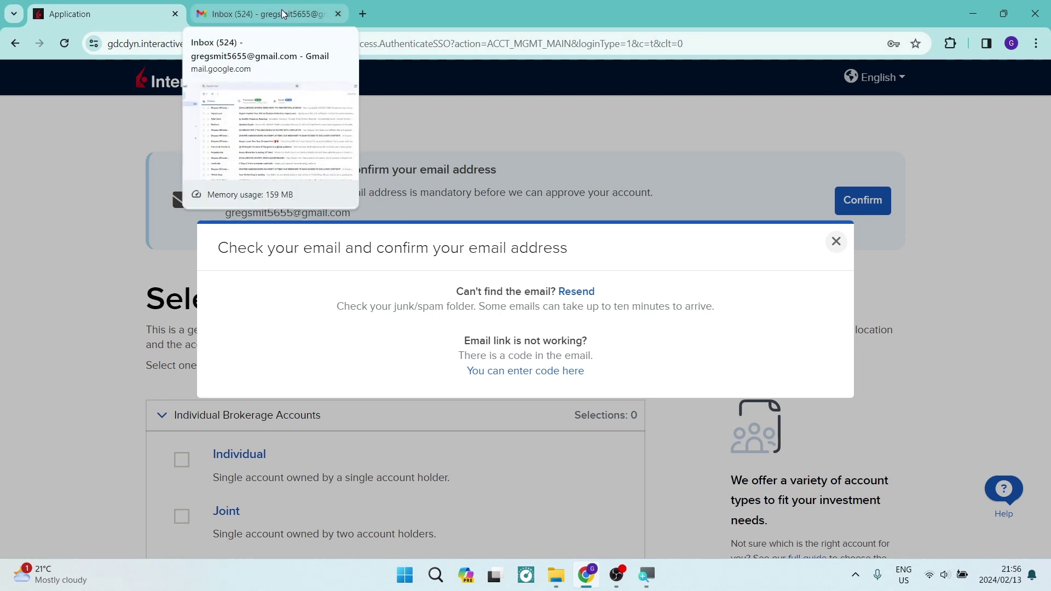
Open the 'Let's Confirm Your Email' message in Gmail, select its verification code, and return to the application.
{"action": "left_click", "coordinate": [284, 14]}
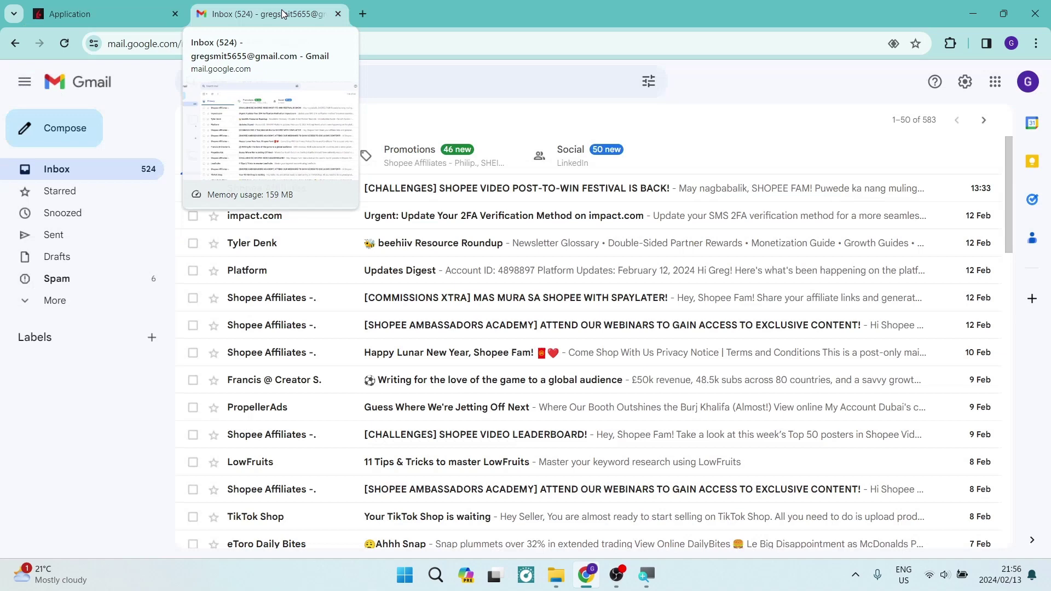
{"action": "left_click", "coordinate": [235, 122]}
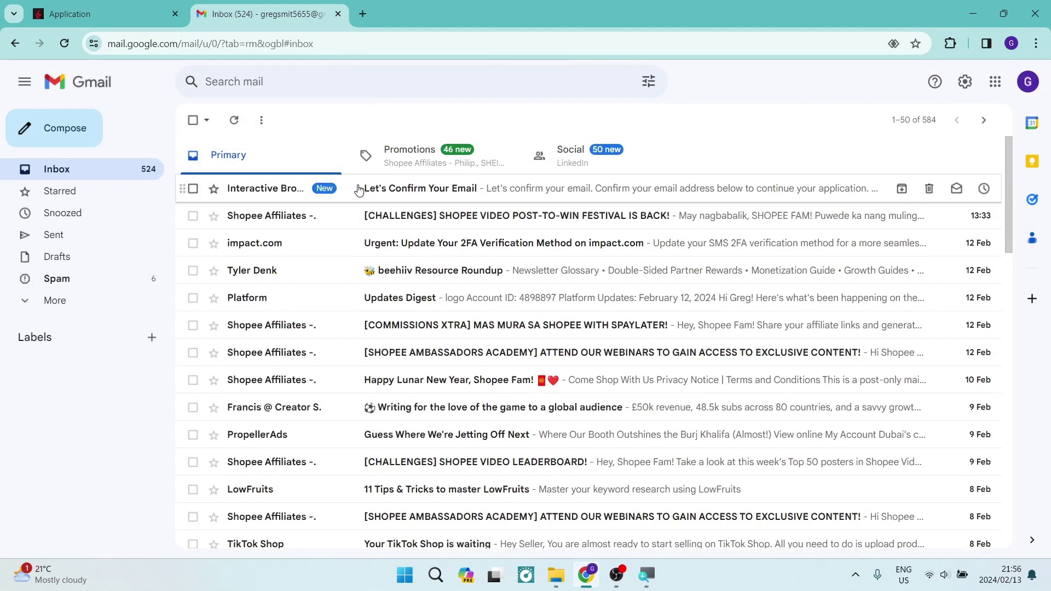
{"action": "left_click", "coordinate": [358, 189]}
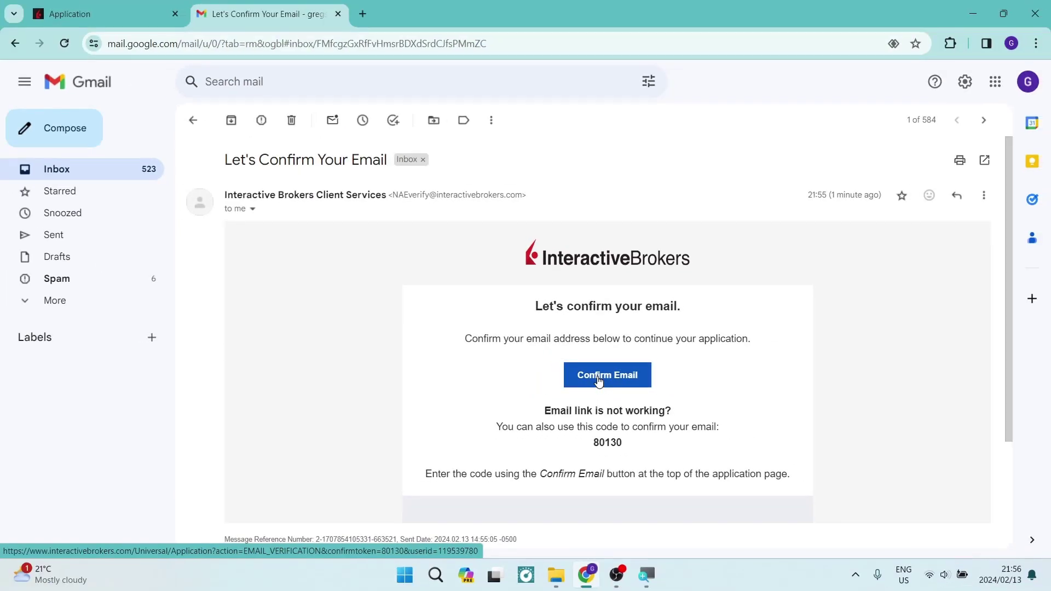
{"action": "double_click", "coordinate": [608, 443]}
{"action": "key", "text": "ctrl+c"}
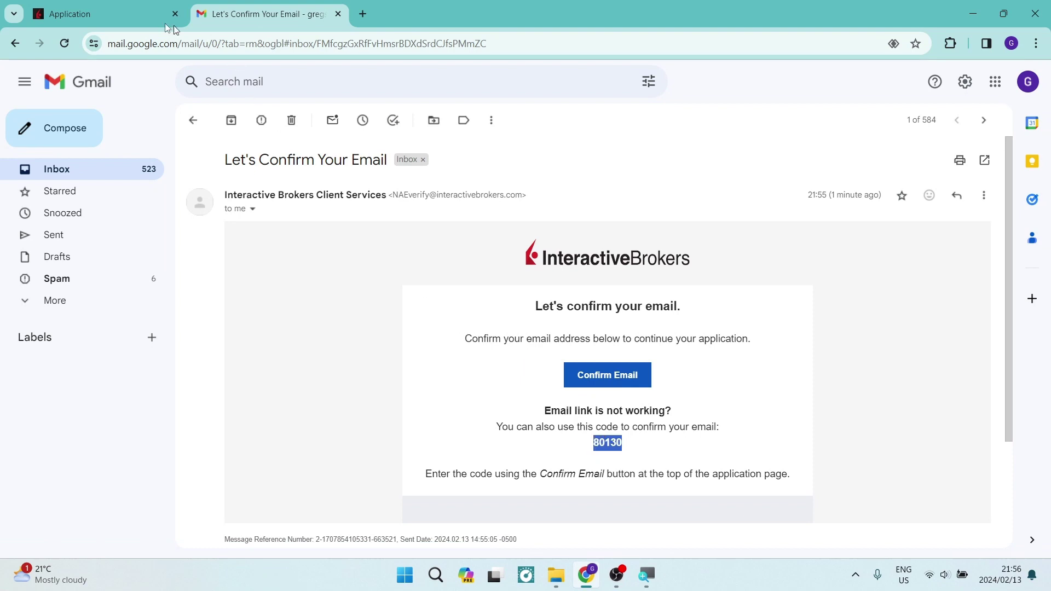
{"action": "left_click", "coordinate": [129, 15]}
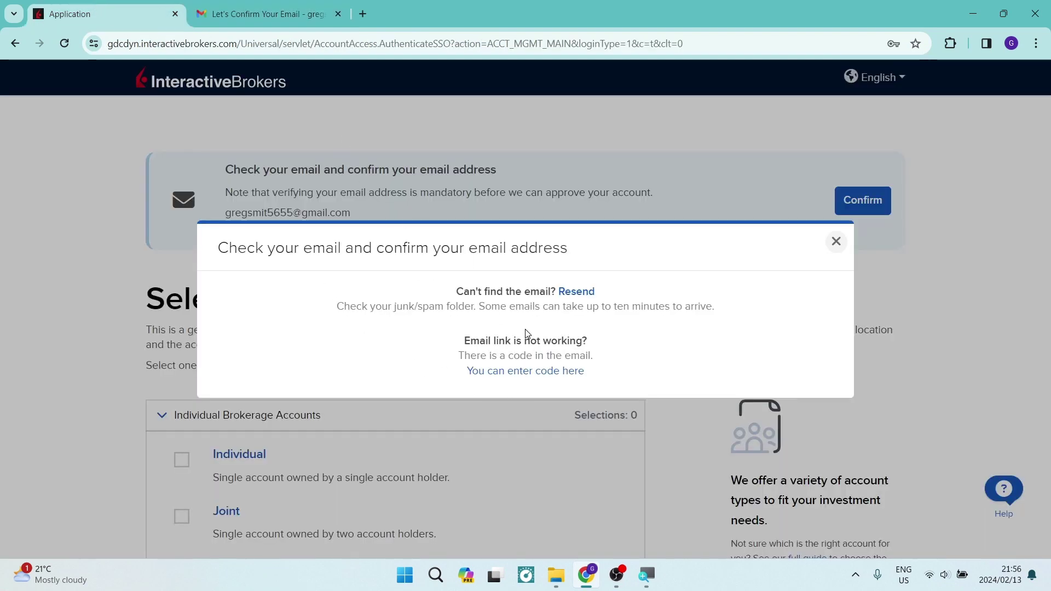
Paste the emailed verification code into Confirmation Code and confirm the email address.
{"action": "left_click", "coordinate": [528, 373]}
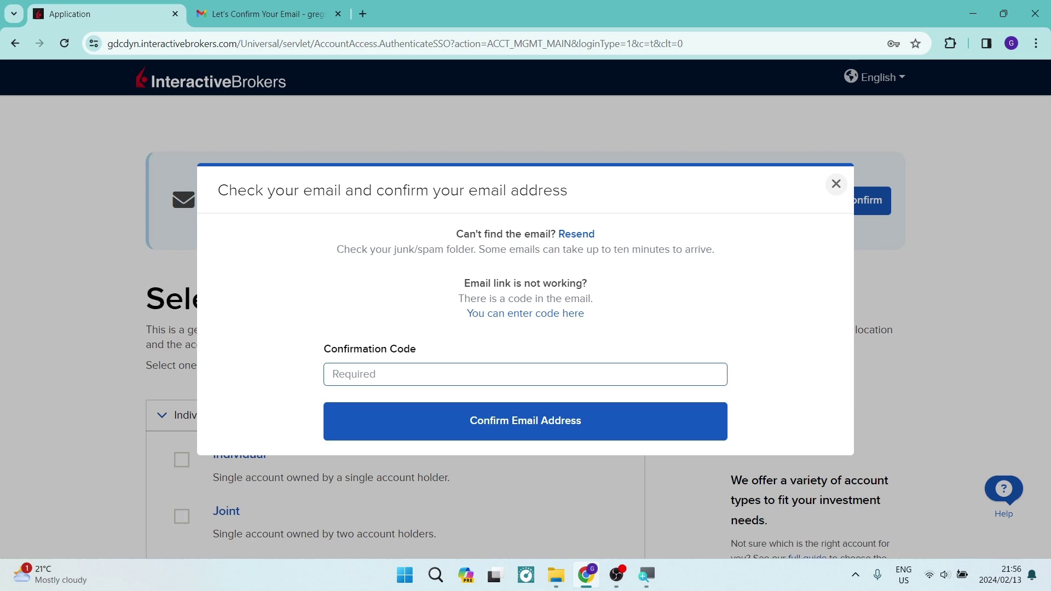
{"action": "left_click", "coordinate": [220, 14]}
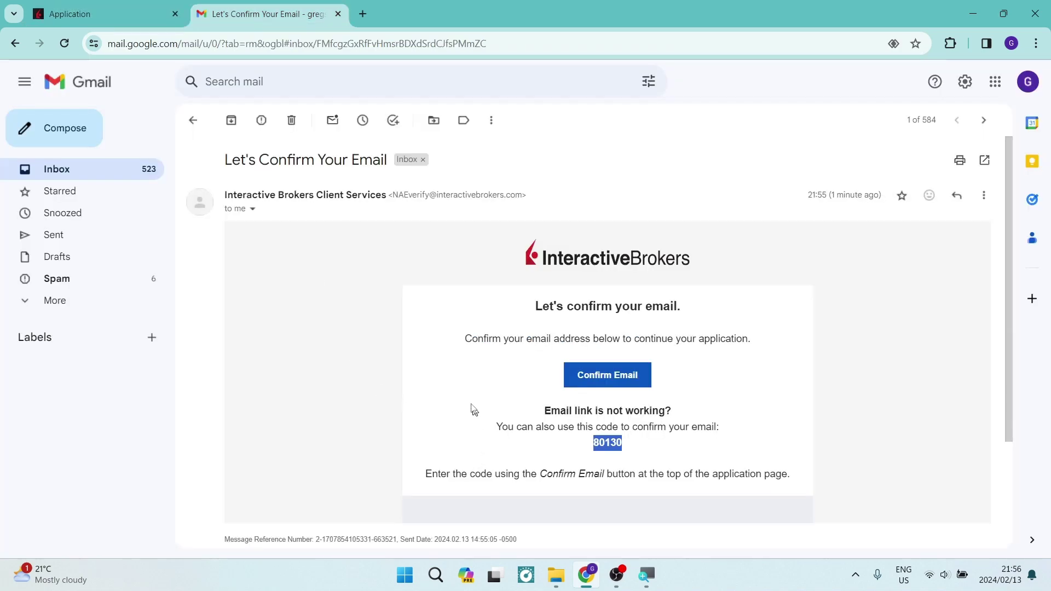
{"action": "left_click", "coordinate": [99, 14]}
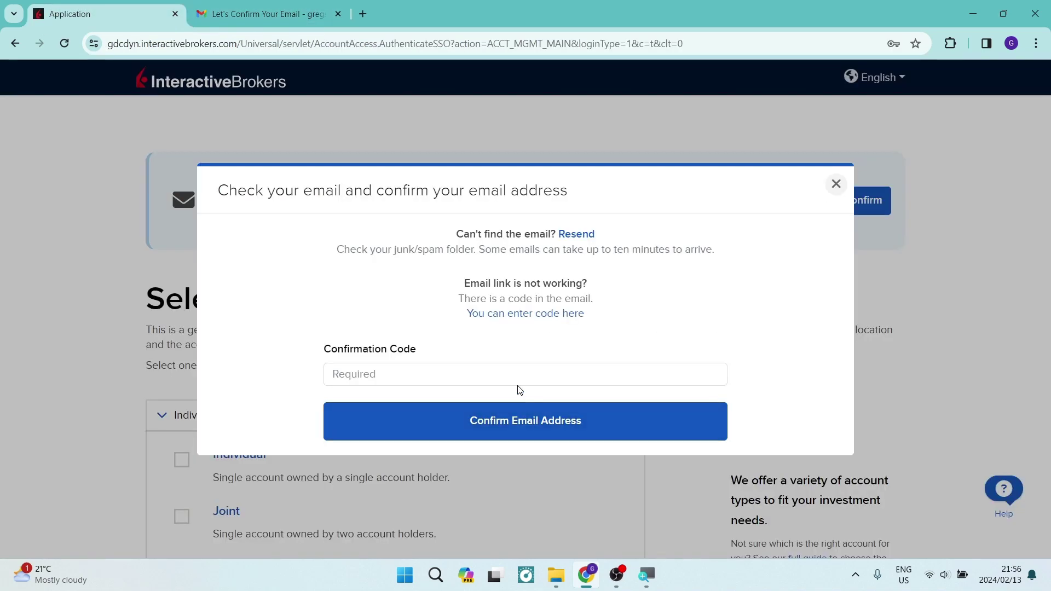
{"action": "left_click", "coordinate": [521, 377]}
{"action": "key", "text": "ctrl+v"}
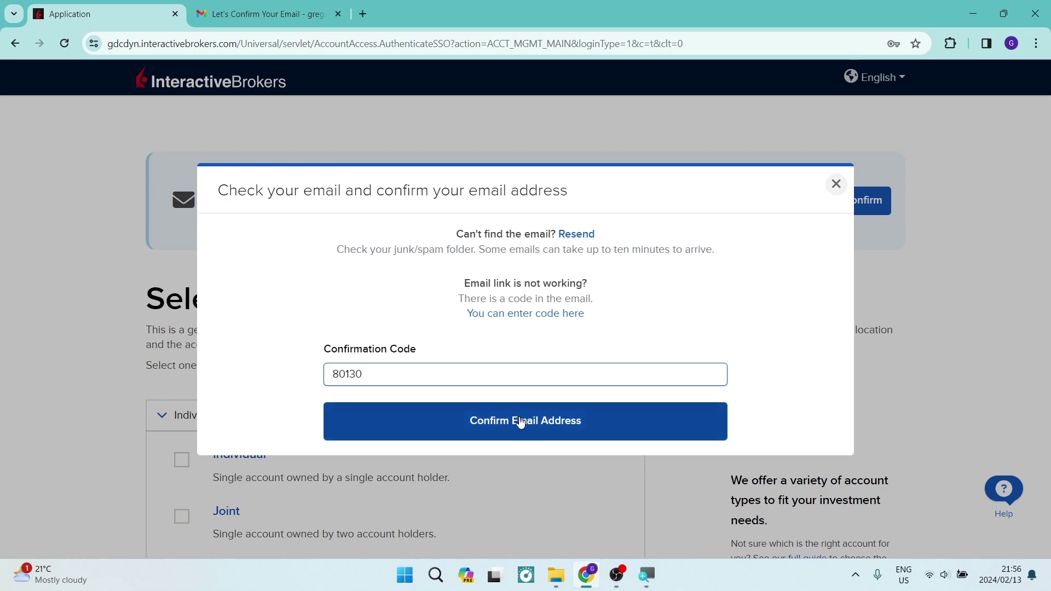
{"action": "left_click", "coordinate": [520, 420]}
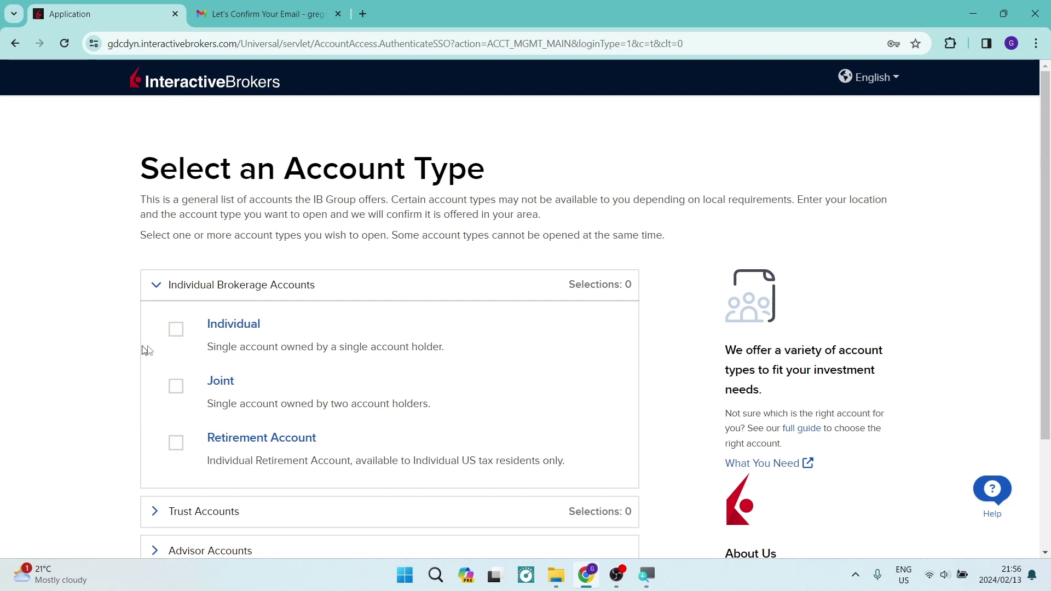
Select the Individual brokerage account type, glance at the Other types, and scroll to Start Application.
{"action": "left_click", "coordinate": [174, 330]}
{"action": "scroll", "coordinate": [138, 374], "scroll_direction": "down", "scroll_amount": 4}
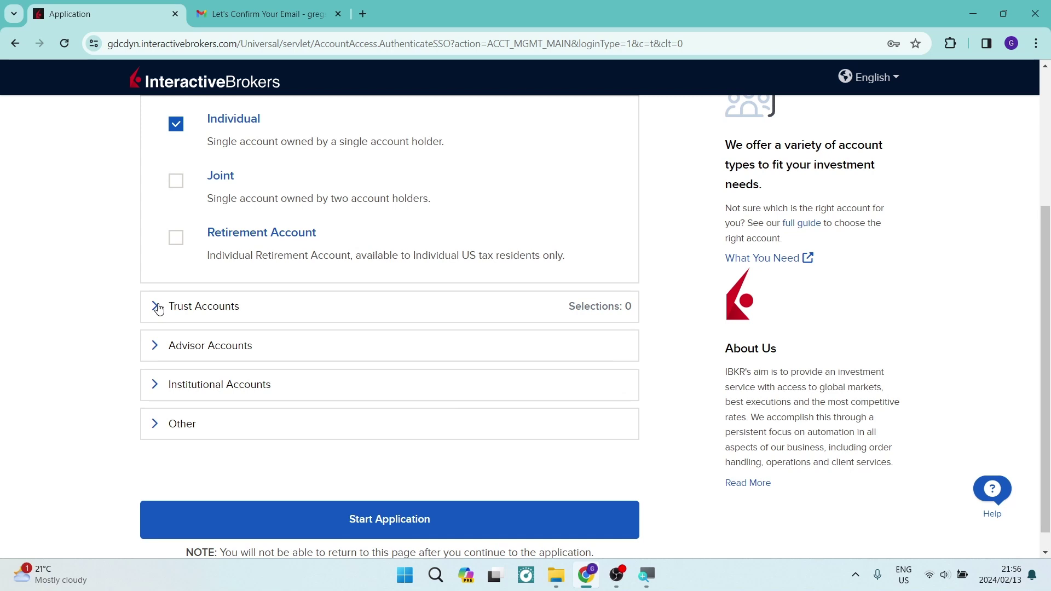
{"action": "left_click", "coordinate": [154, 424]}
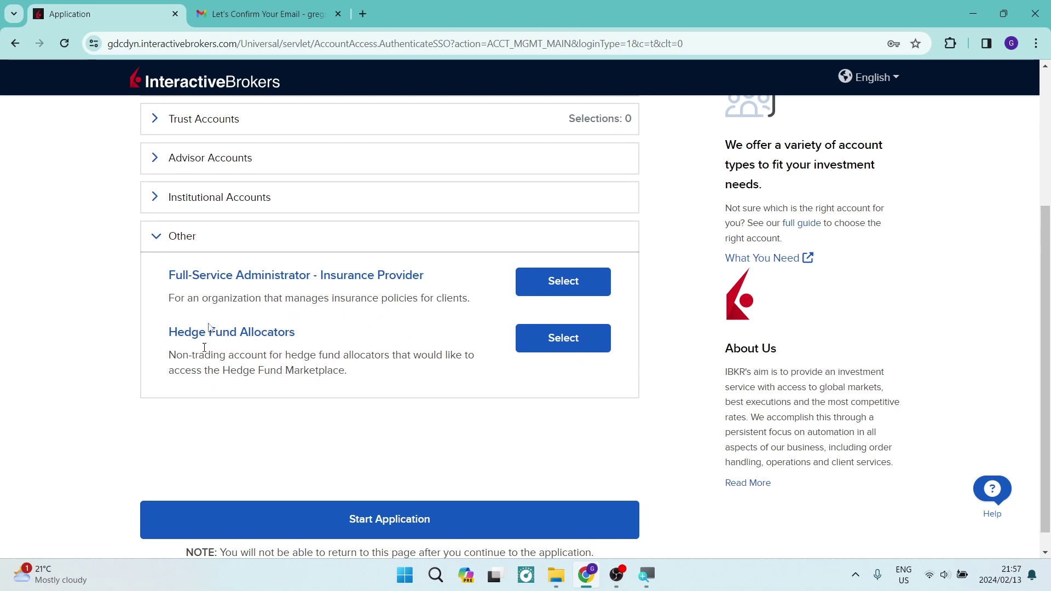
{"action": "left_click", "coordinate": [159, 234]}
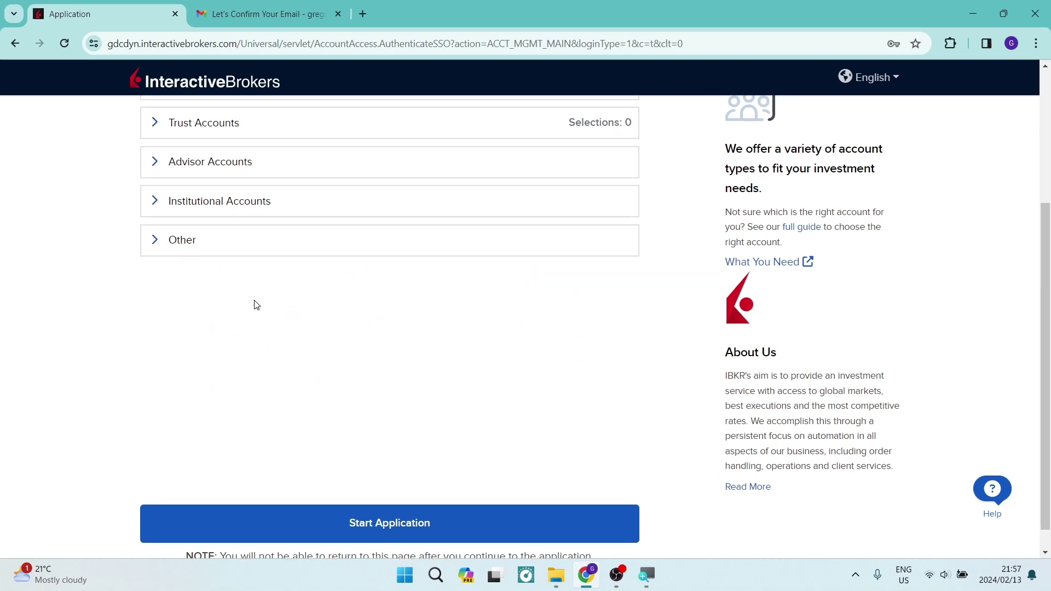
{"action": "scroll", "coordinate": [256, 304], "scroll_direction": "up", "scroll_amount": 4}
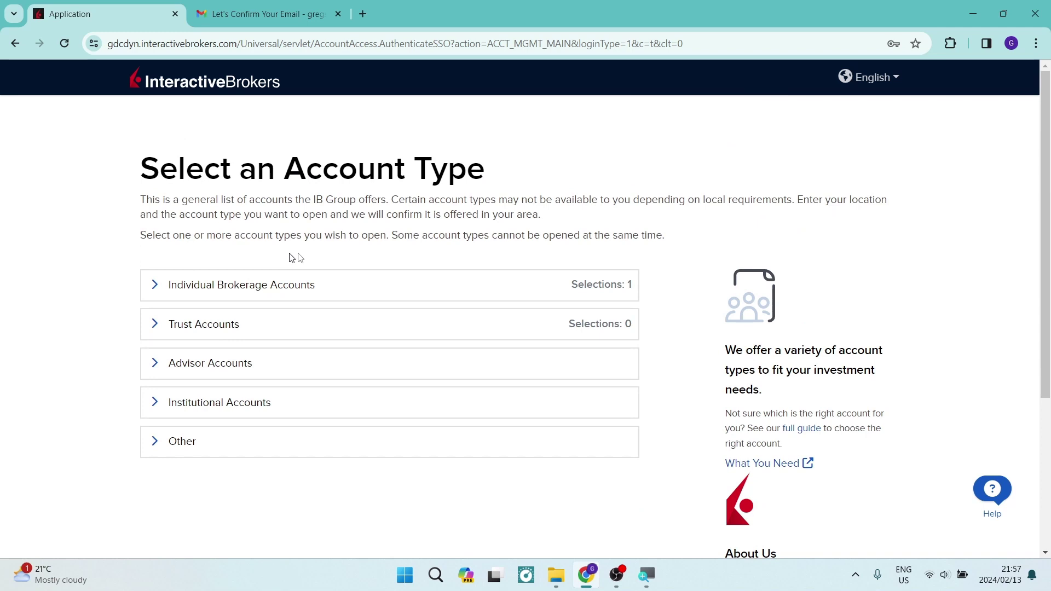
{"action": "scroll", "coordinate": [403, 221], "scroll_direction": "down", "scroll_amount": 4}
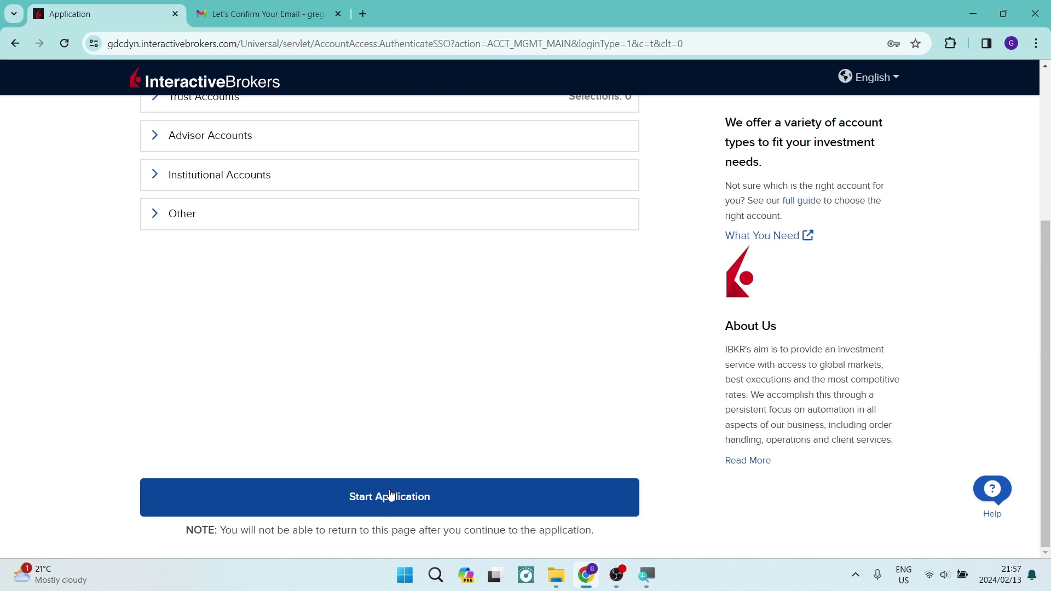
{"action": "left_click_drag", "start_coordinate": [182, 538], "coordinate": [361, 543]}
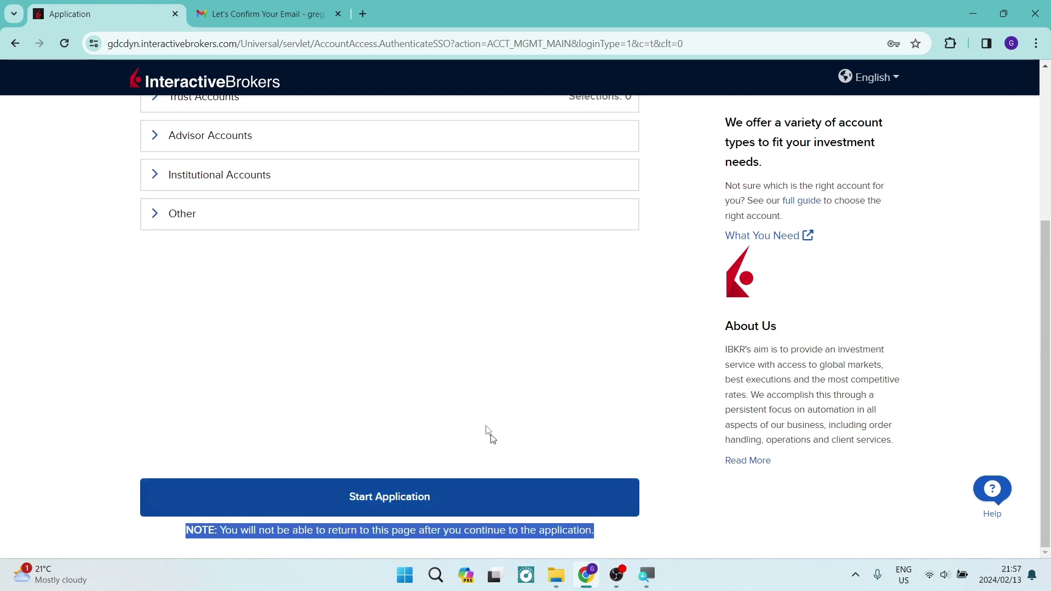
{"action": "left_click", "coordinate": [434, 402]}
{"action": "scroll", "coordinate": [376, 411], "scroll_direction": "up", "scroll_amount": 5}
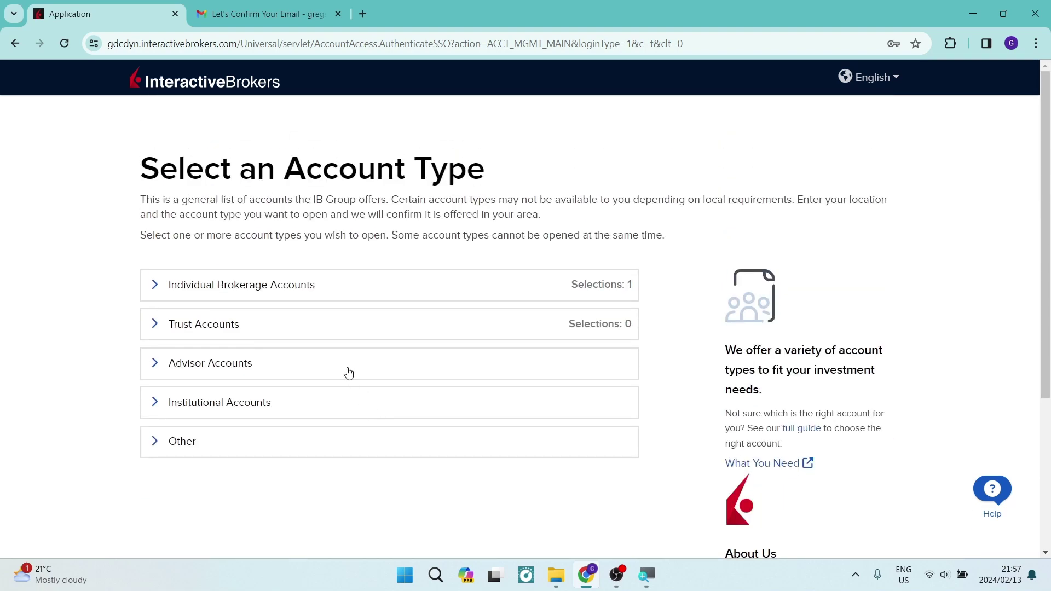
{"action": "scroll", "coordinate": [349, 373], "scroll_direction": "down", "scroll_amount": 4}
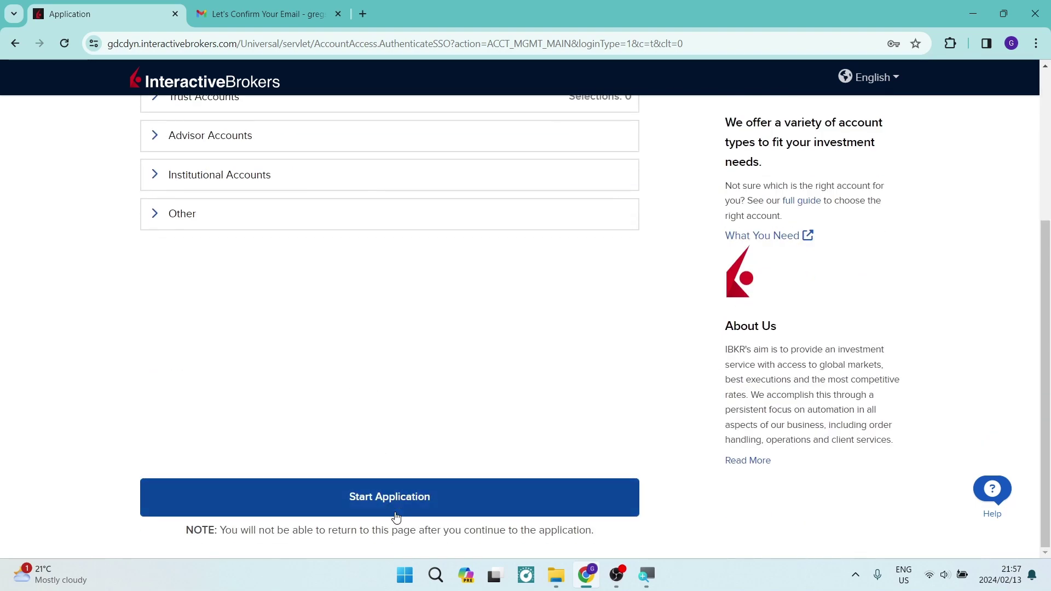
Continue to the About You form and enter salutation Mr., the applicant's first and last name.
{"action": "left_click", "coordinate": [396, 514]}
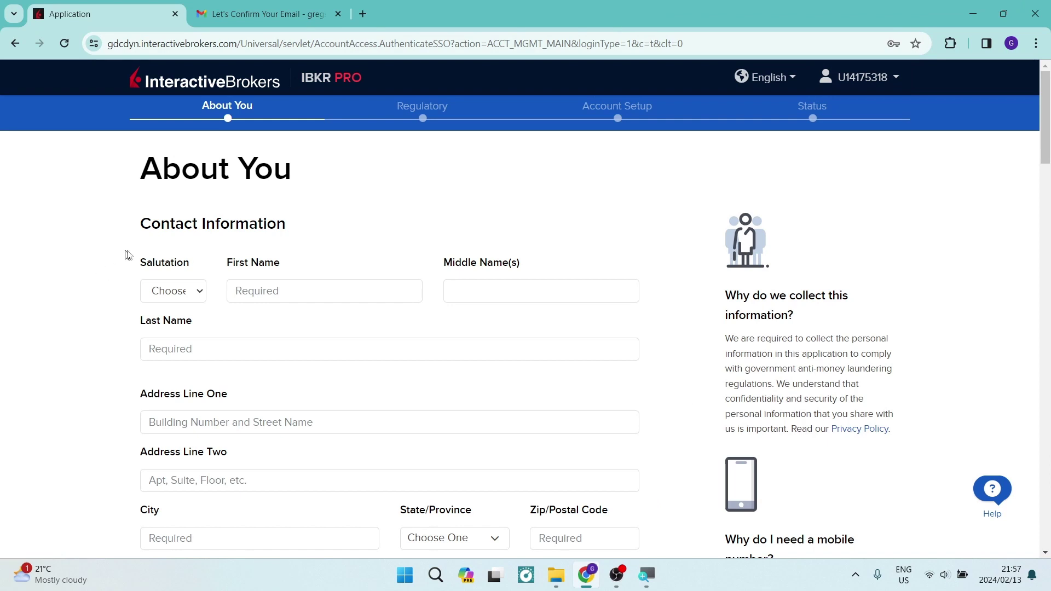
{"action": "left_click", "coordinate": [187, 293]}
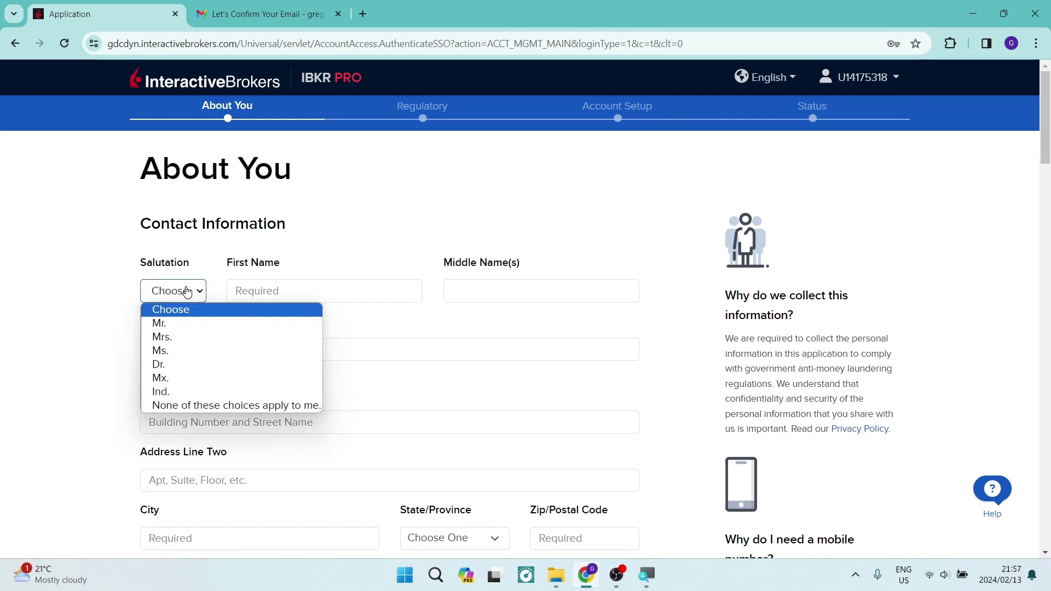
{"action": "left_click", "coordinate": [195, 325]}
{"action": "left_click", "coordinate": [236, 290]}
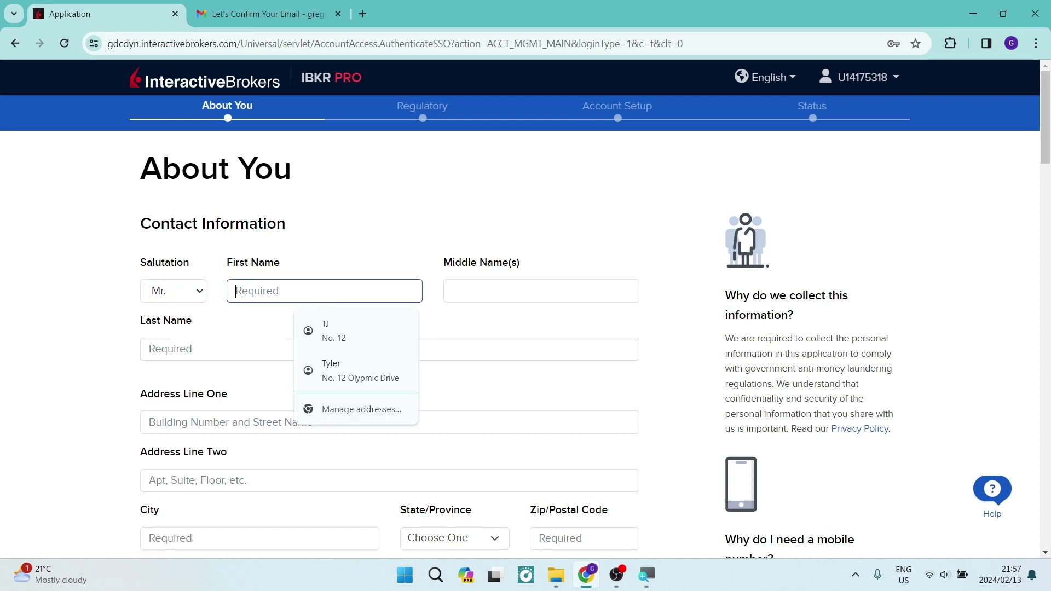
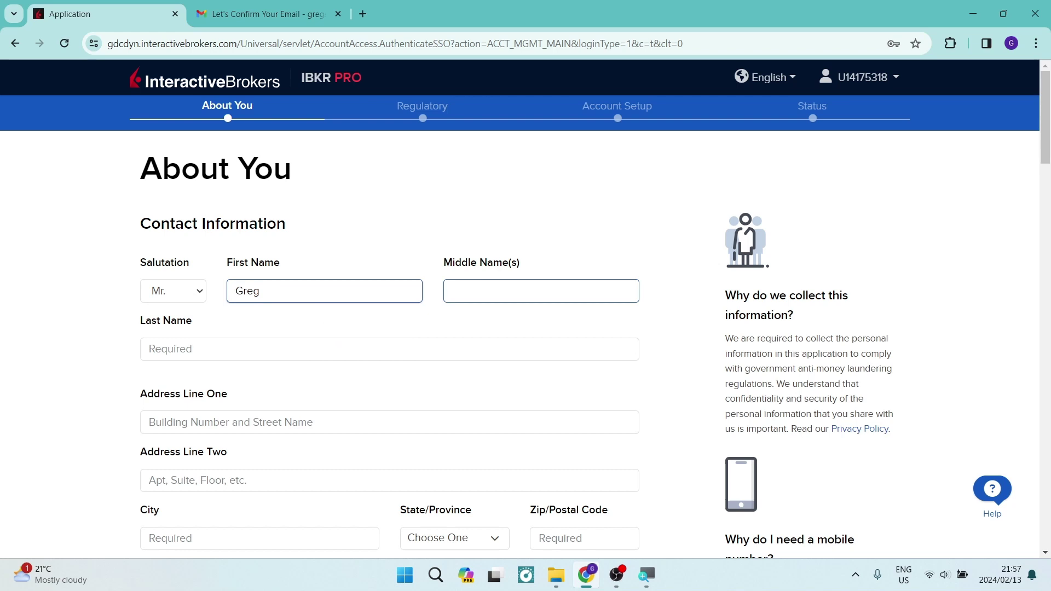
{"action": "left_click", "coordinate": [447, 296]}
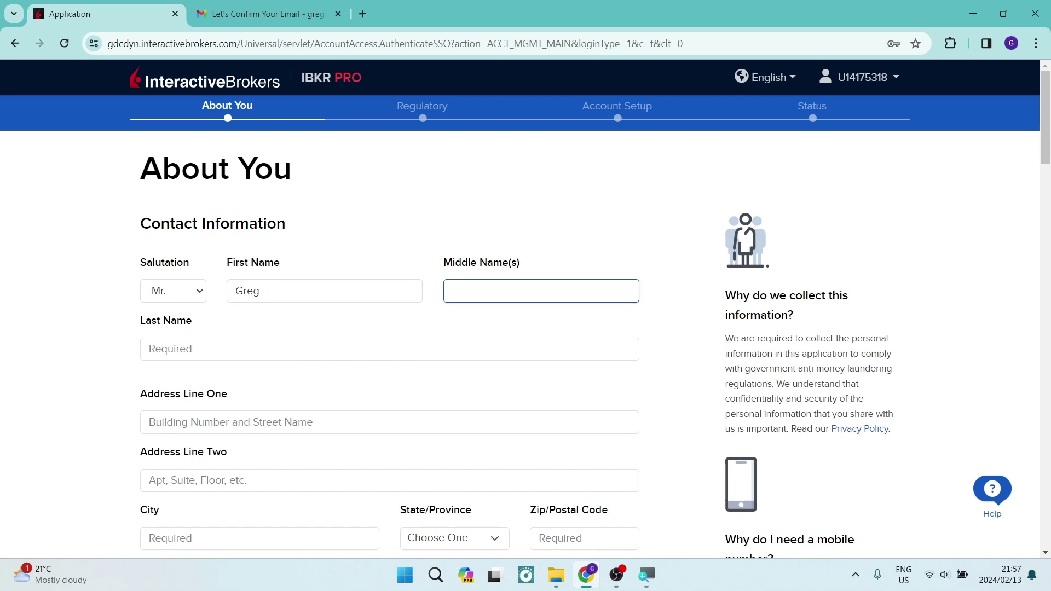
{"action": "left_click", "coordinate": [269, 349]}
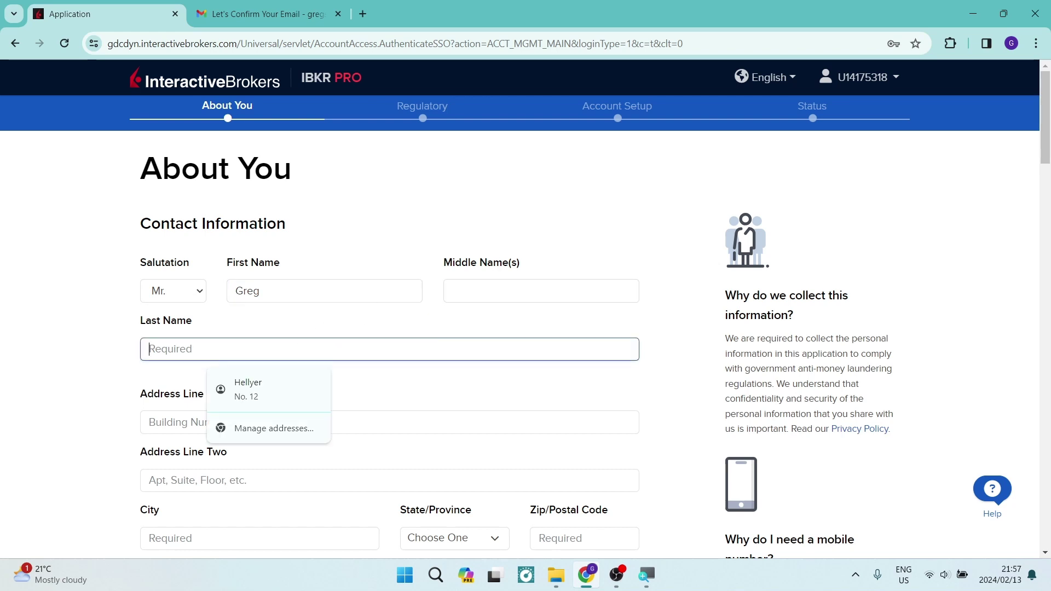
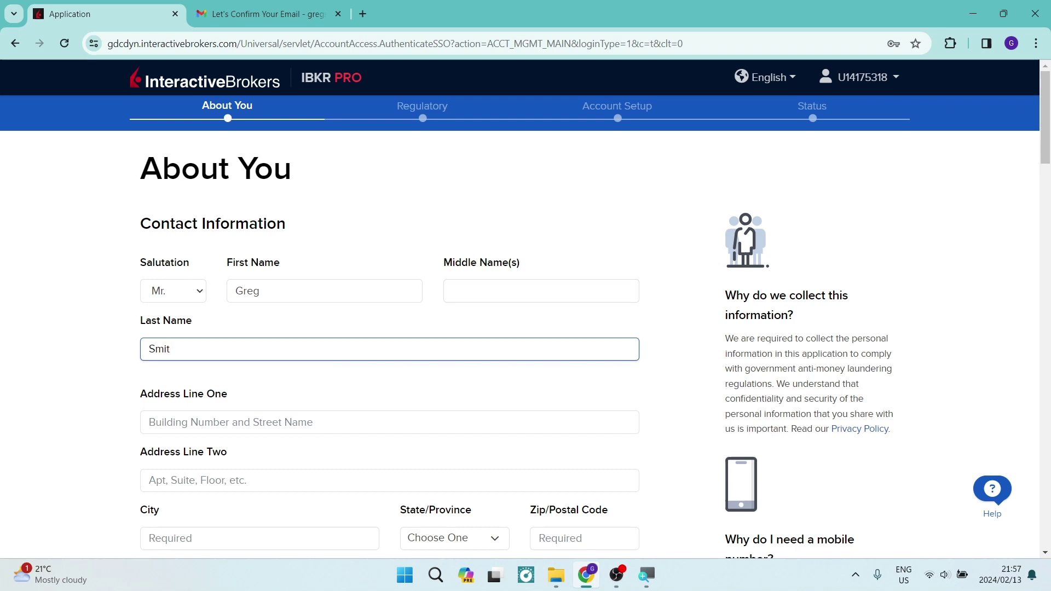
Move on to Address Line One and keep Mobile as the phone type.
{"action": "scroll", "coordinate": [190, 311], "scroll_direction": "down", "scroll_amount": 3}
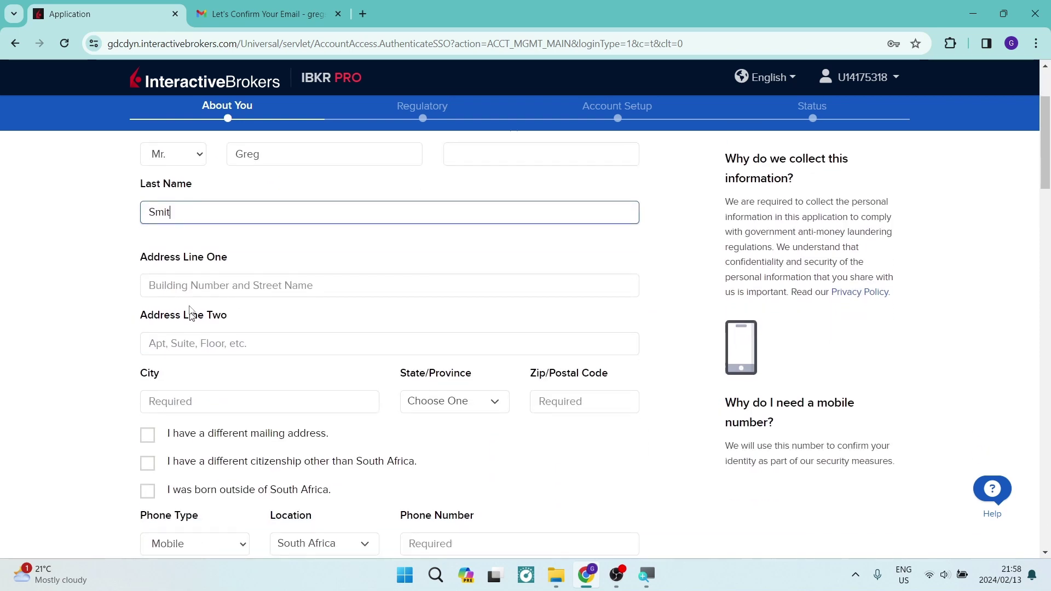
{"action": "key", "text": "Tab"}
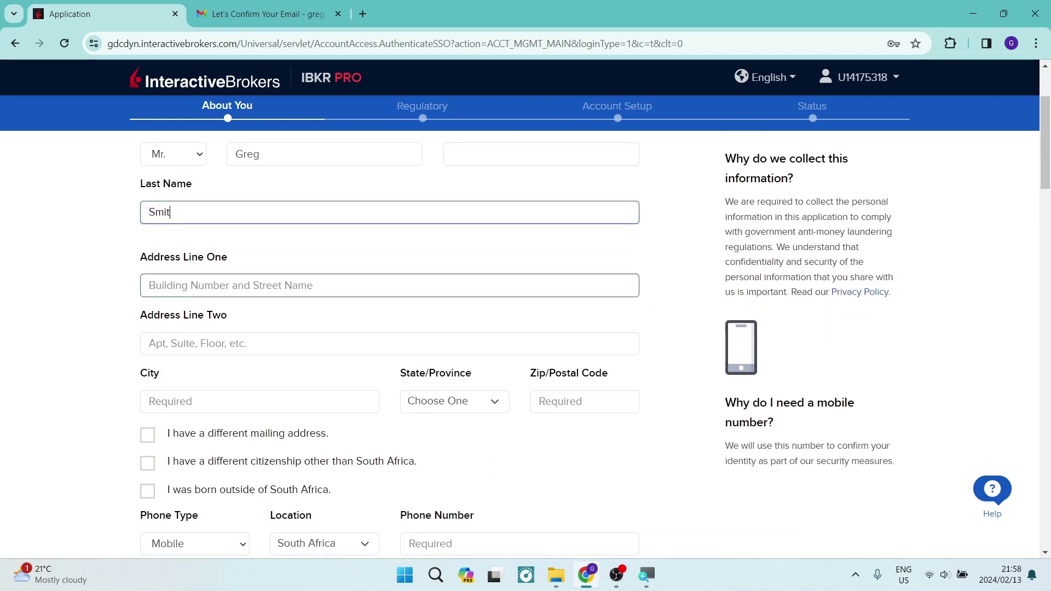
{"action": "key", "text": "Tab"}
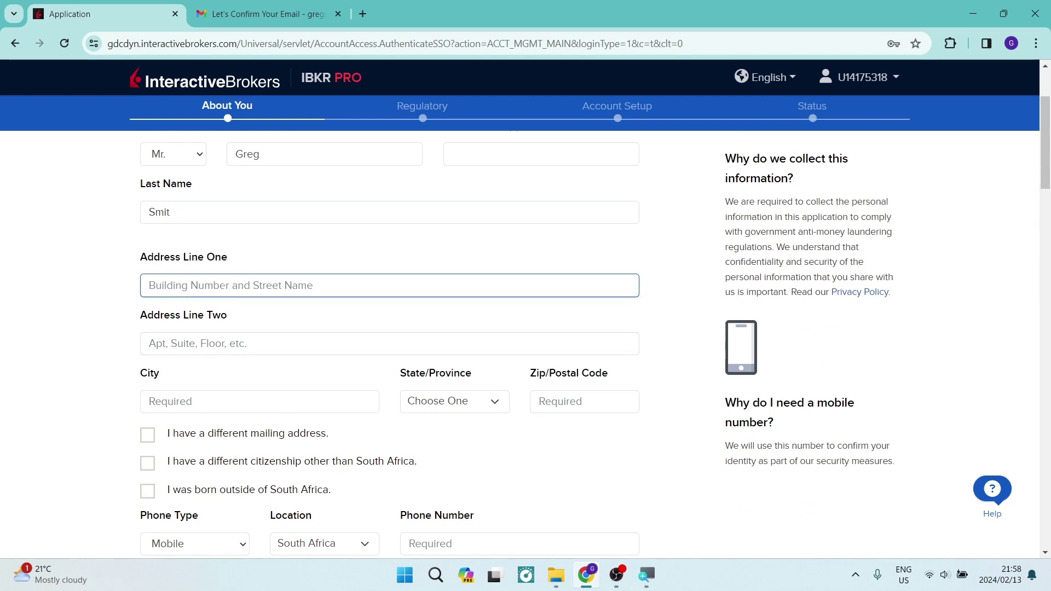
{"action": "scroll", "coordinate": [129, 351], "scroll_direction": "down", "scroll_amount": 1}
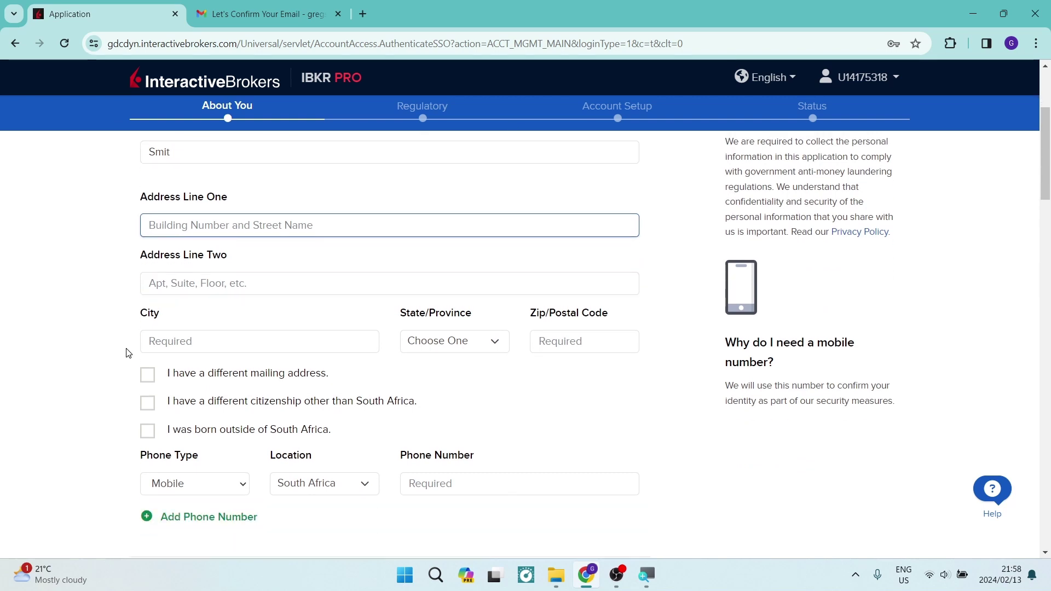
{"action": "scroll", "coordinate": [122, 352], "scroll_direction": "down", "scroll_amount": 1}
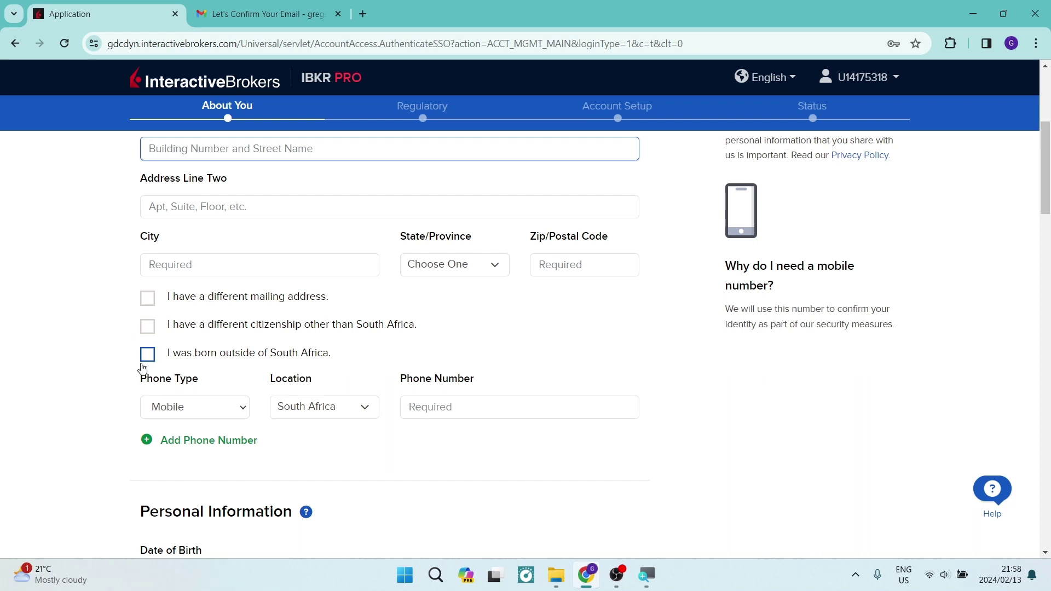
{"action": "left_click", "coordinate": [196, 411]}
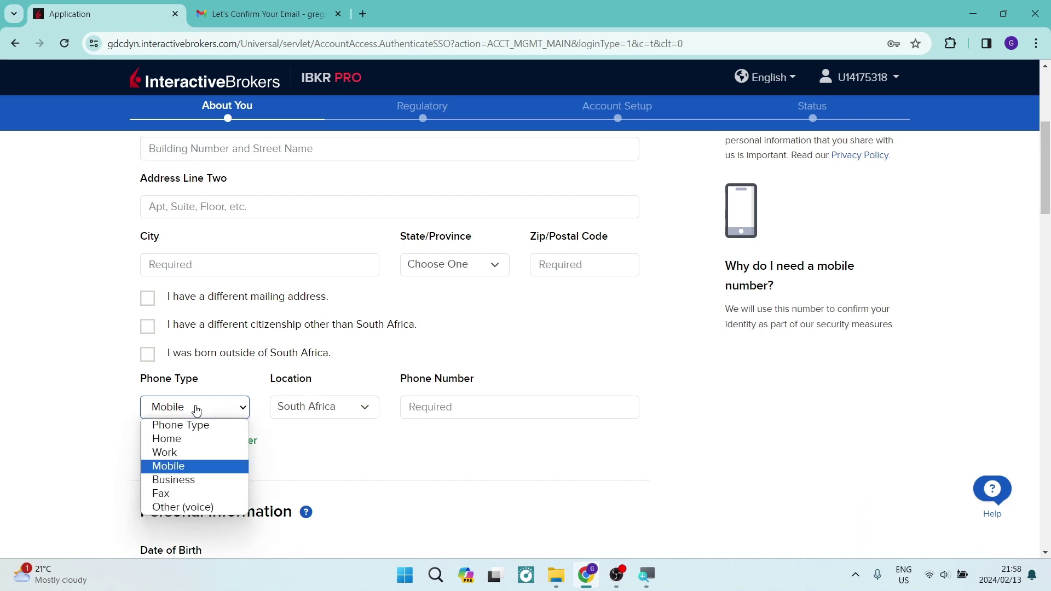
{"action": "left_click", "coordinate": [486, 418]}
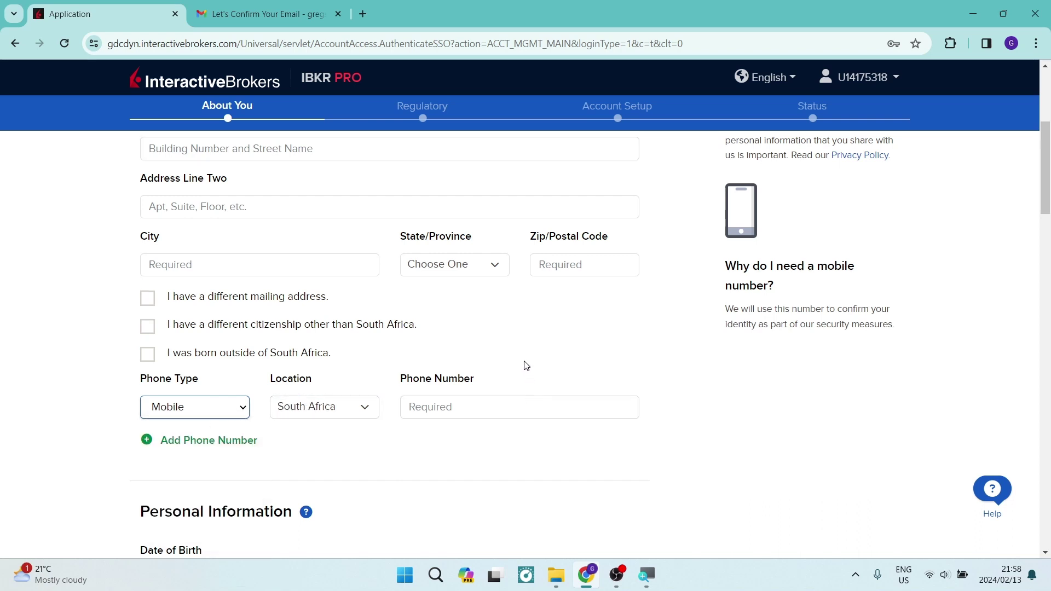
{"action": "scroll", "coordinate": [367, 424], "scroll_direction": "down", "scroll_amount": 4}
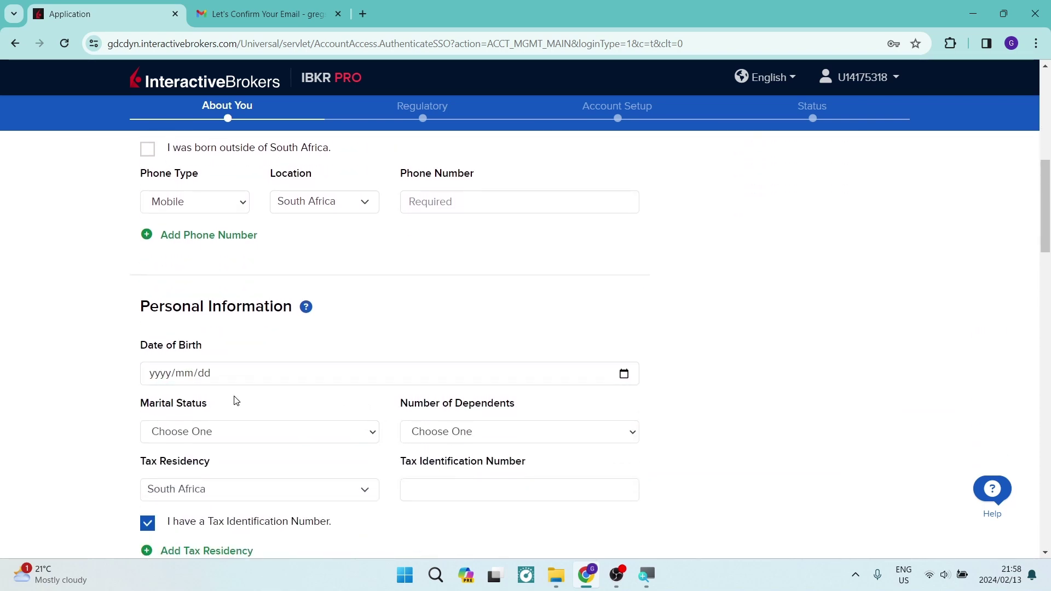
{"action": "scroll", "coordinate": [305, 371], "scroll_direction": "down", "scroll_amount": 1}
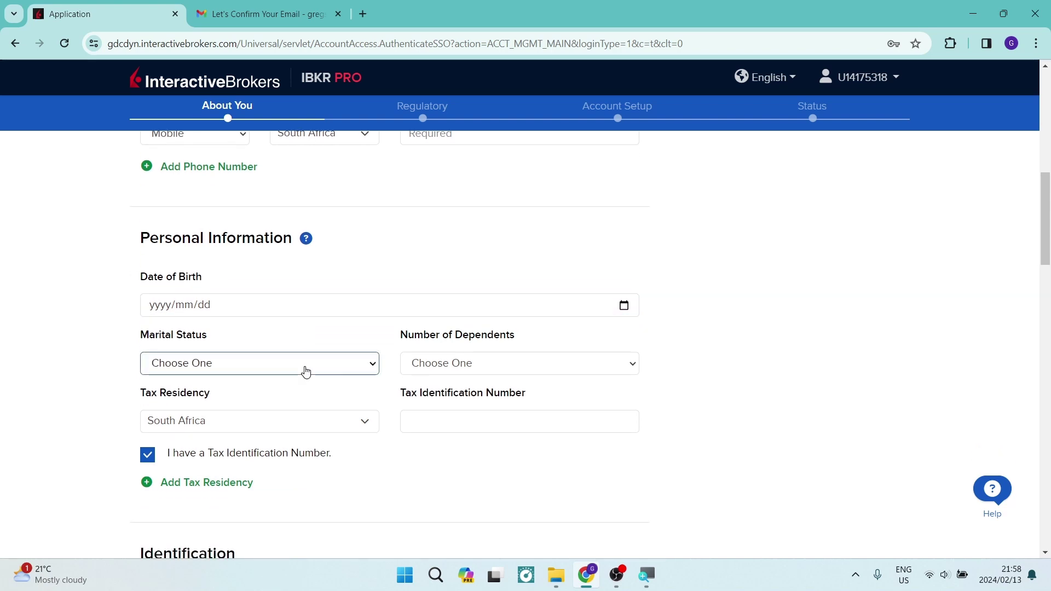
{"action": "scroll", "coordinate": [305, 372], "scroll_direction": "down", "scroll_amount": 1}
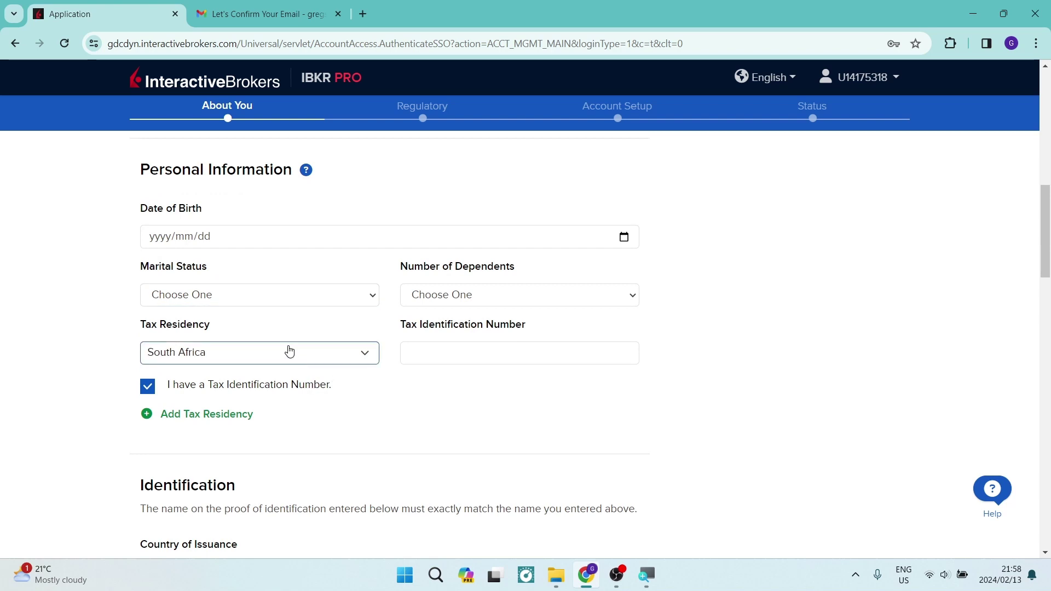
{"action": "scroll", "coordinate": [289, 351], "scroll_direction": "down", "scroll_amount": 4}
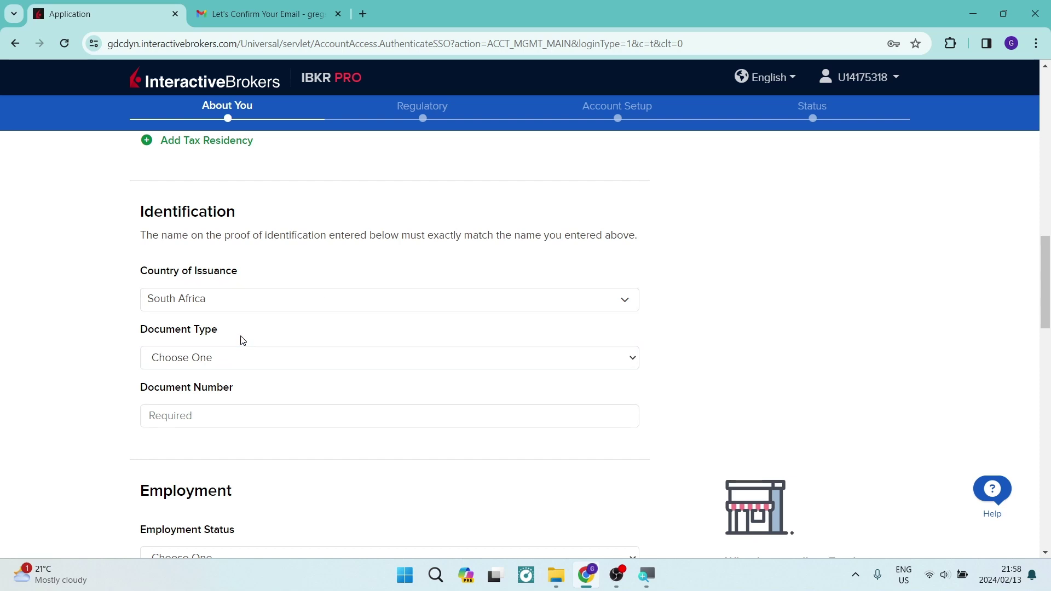
Leave the document type unchanged and set Employment Status to Employed.
{"action": "left_click", "coordinate": [241, 411]}
{"action": "left_click", "coordinate": [233, 361]}
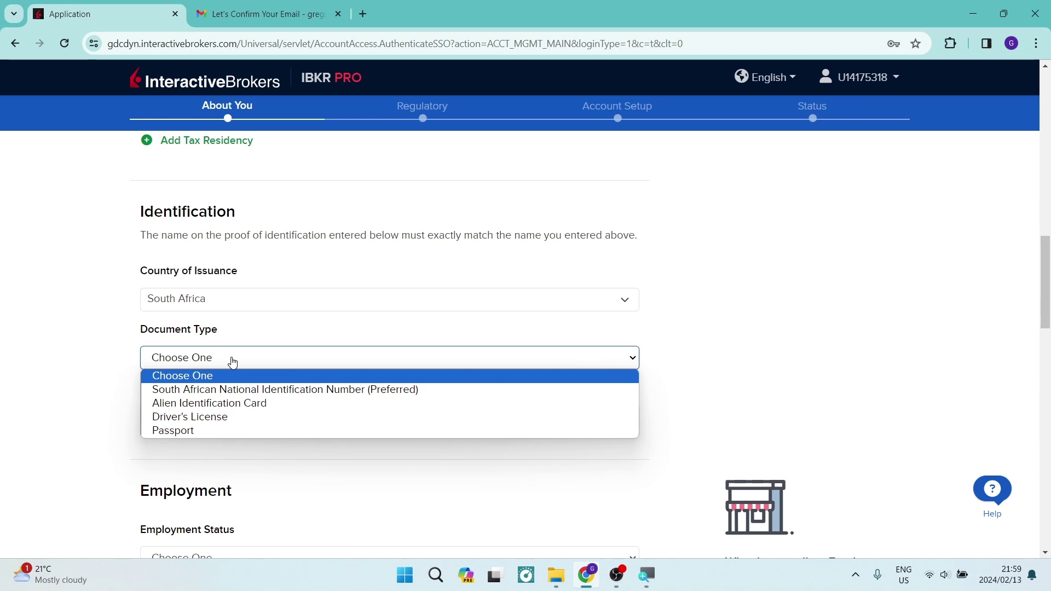
{"action": "left_click", "coordinate": [233, 362]}
{"action": "scroll", "coordinate": [245, 389], "scroll_direction": "down", "scroll_amount": 3}
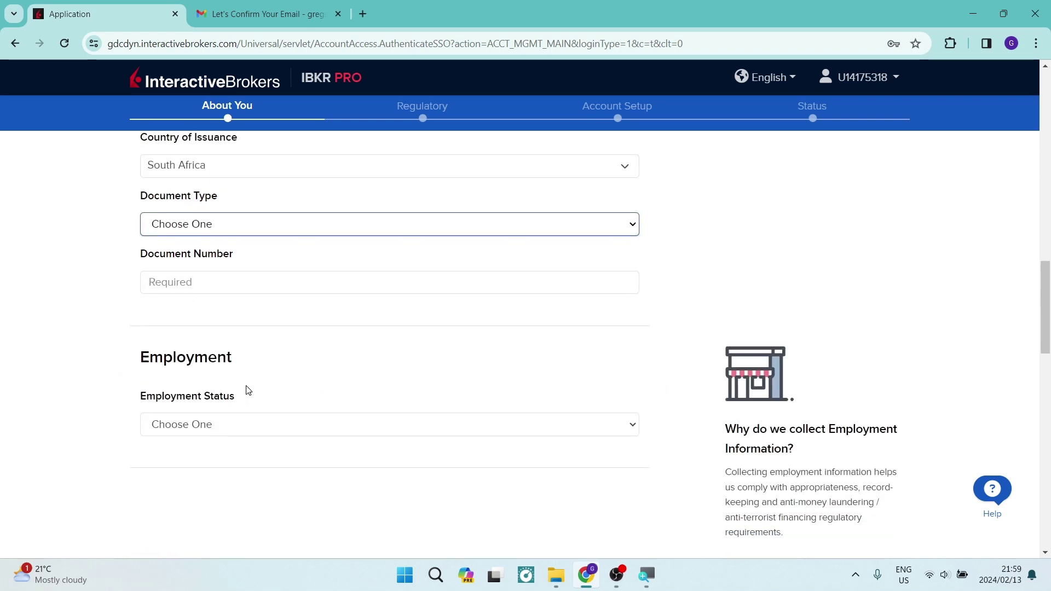
{"action": "scroll", "coordinate": [246, 389], "scroll_direction": "down", "scroll_amount": 2}
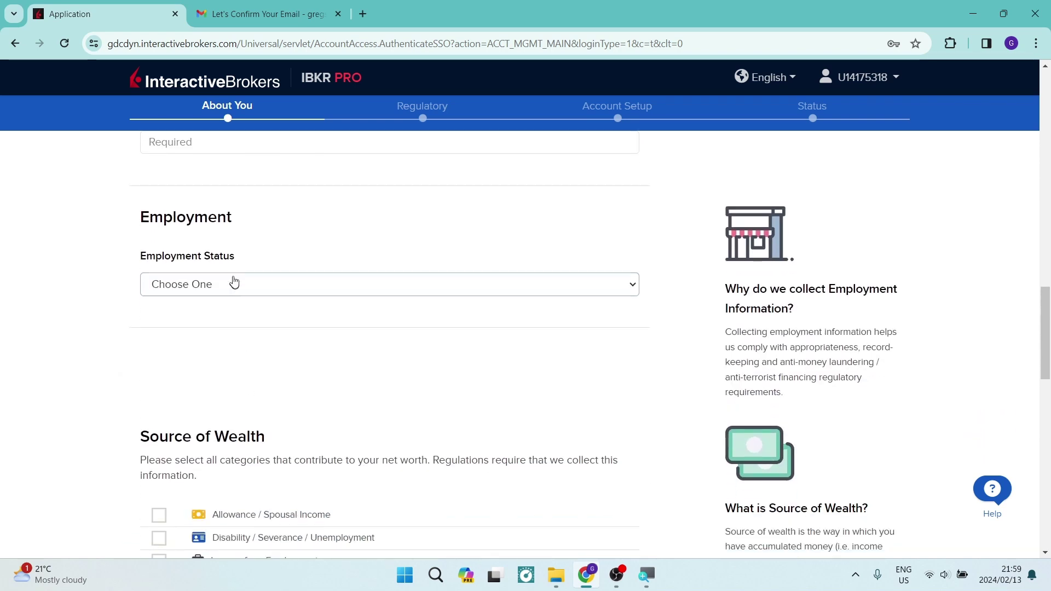
{"action": "left_click", "coordinate": [233, 280]}
{"action": "left_click", "coordinate": [234, 284]}
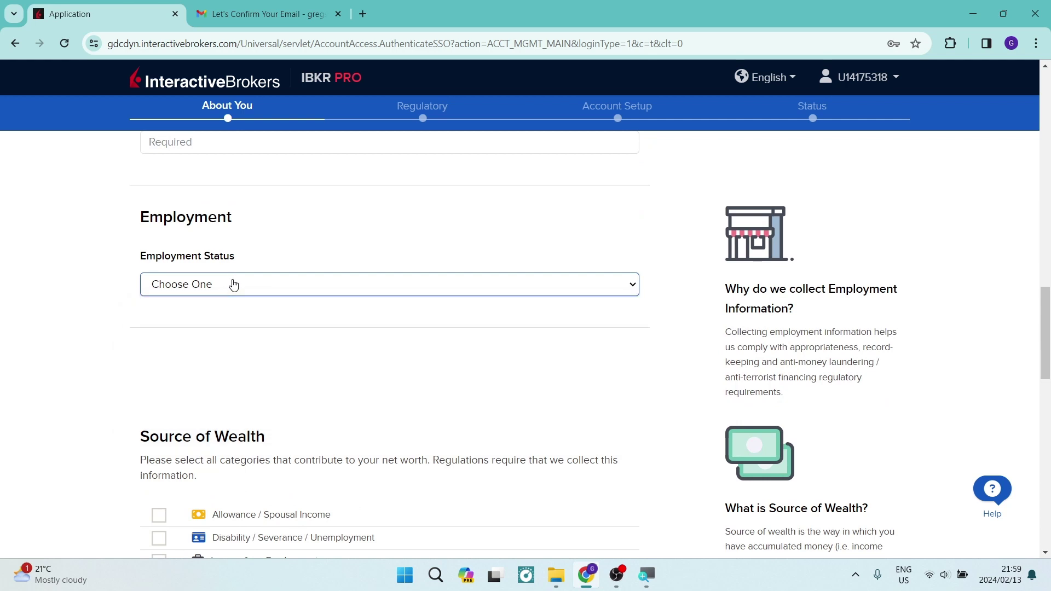
{"action": "left_click", "coordinate": [234, 284]}
{"action": "left_click", "coordinate": [204, 317]}
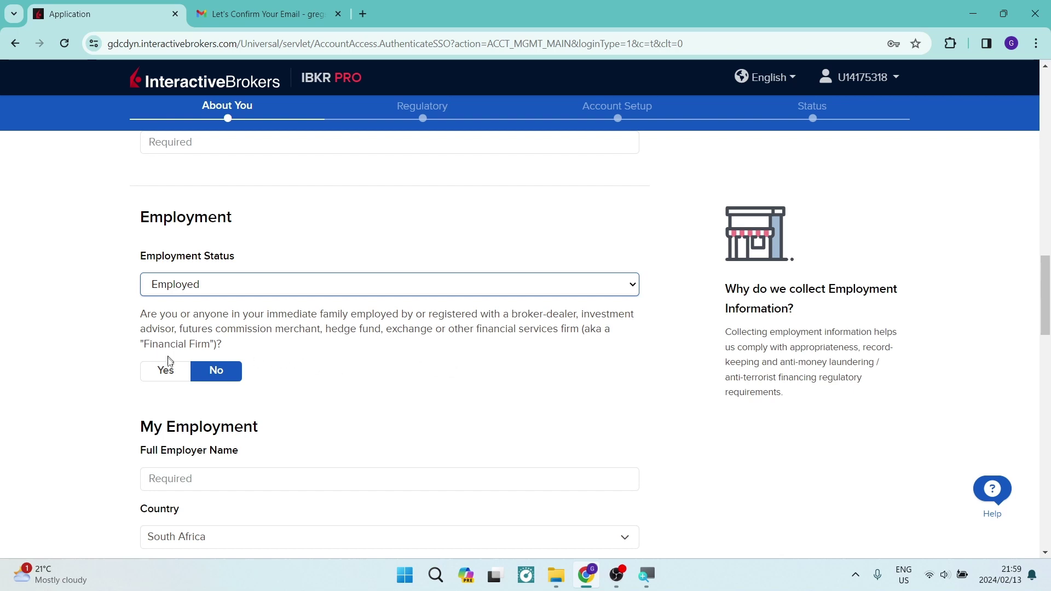
Tick Property, Interest / Dividend Income and Market Trading Profits under Source of Wealth.
{"action": "scroll", "coordinate": [263, 370], "scroll_direction": "down", "scroll_amount": 3}
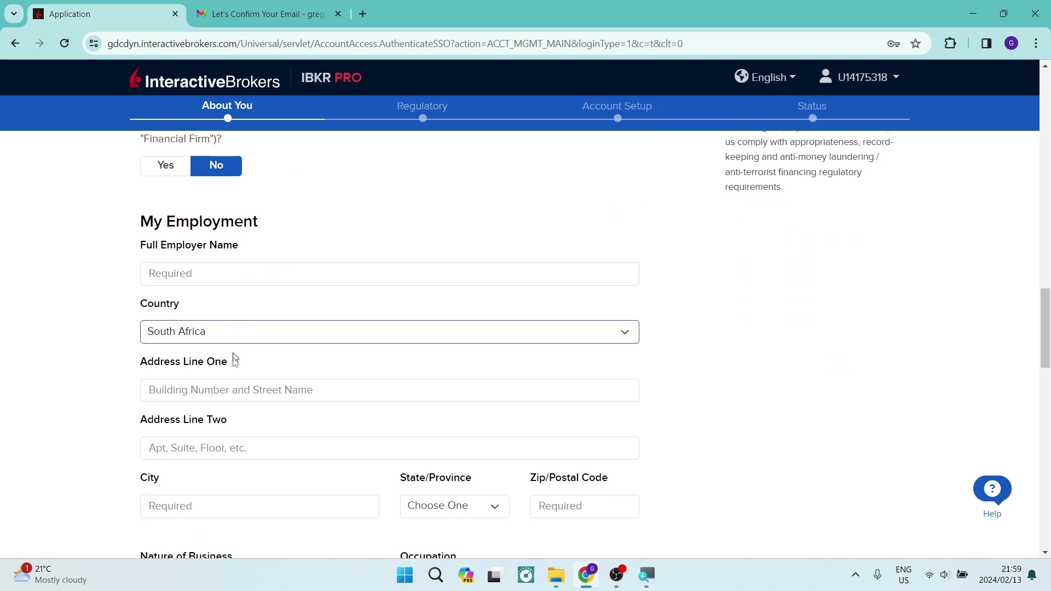
{"action": "scroll", "coordinate": [241, 367], "scroll_direction": "down", "scroll_amount": 5}
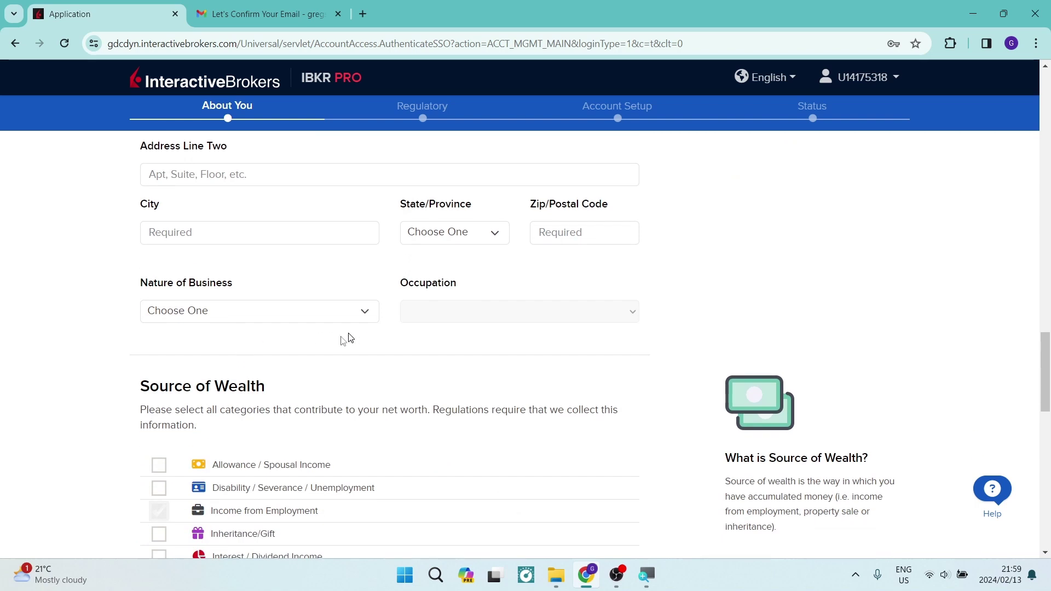
{"action": "scroll", "coordinate": [109, 365], "scroll_direction": "down", "scroll_amount": 4}
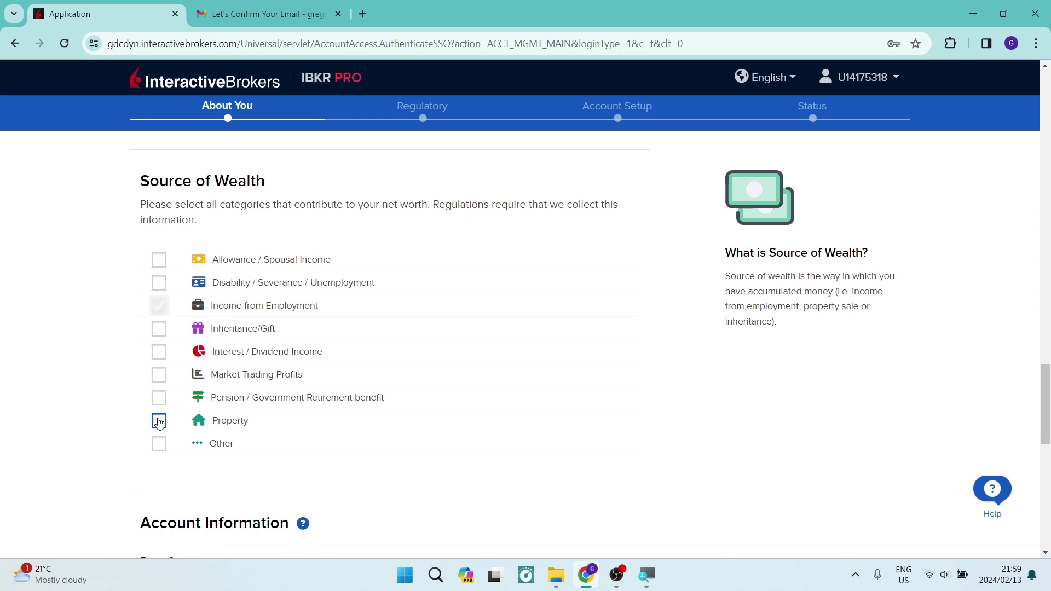
{"action": "left_click", "coordinate": [159, 422]}
{"action": "left_click", "coordinate": [159, 352]}
{"action": "left_click", "coordinate": [159, 375]}
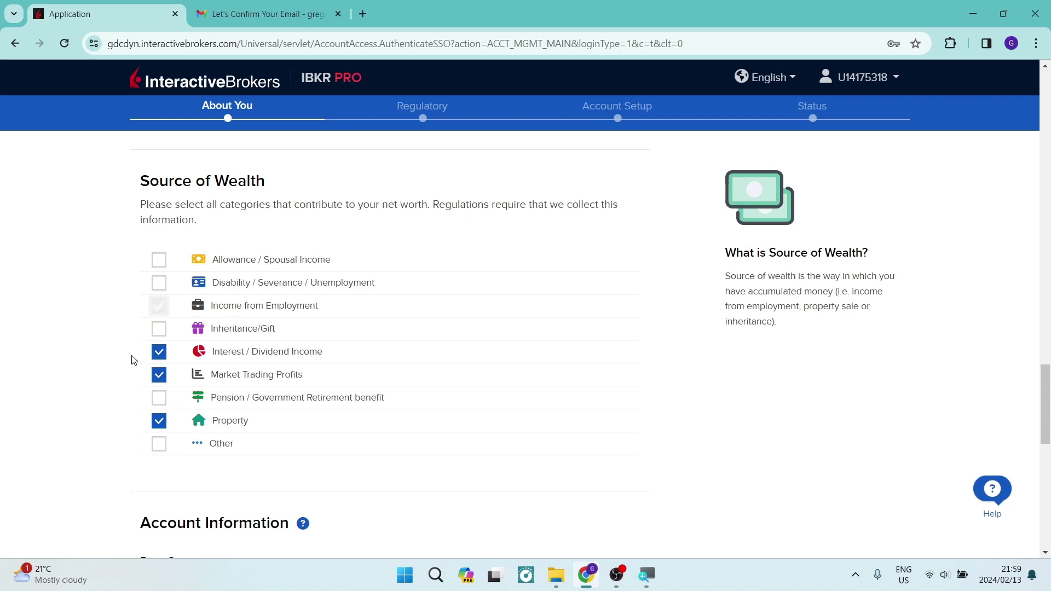
{"action": "scroll", "coordinate": [133, 359], "scroll_direction": "down", "scroll_amount": 5}
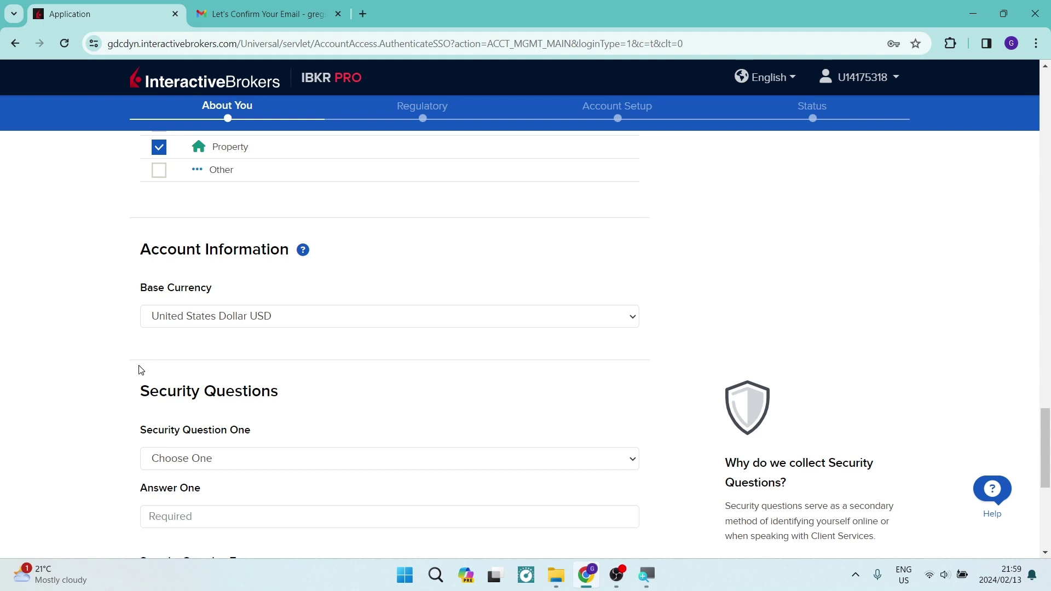
Choose 'What is your favorite cartoon character?' as Security Question One and type its answer.
{"action": "scroll", "coordinate": [71, 392], "scroll_direction": "down", "scroll_amount": 4}
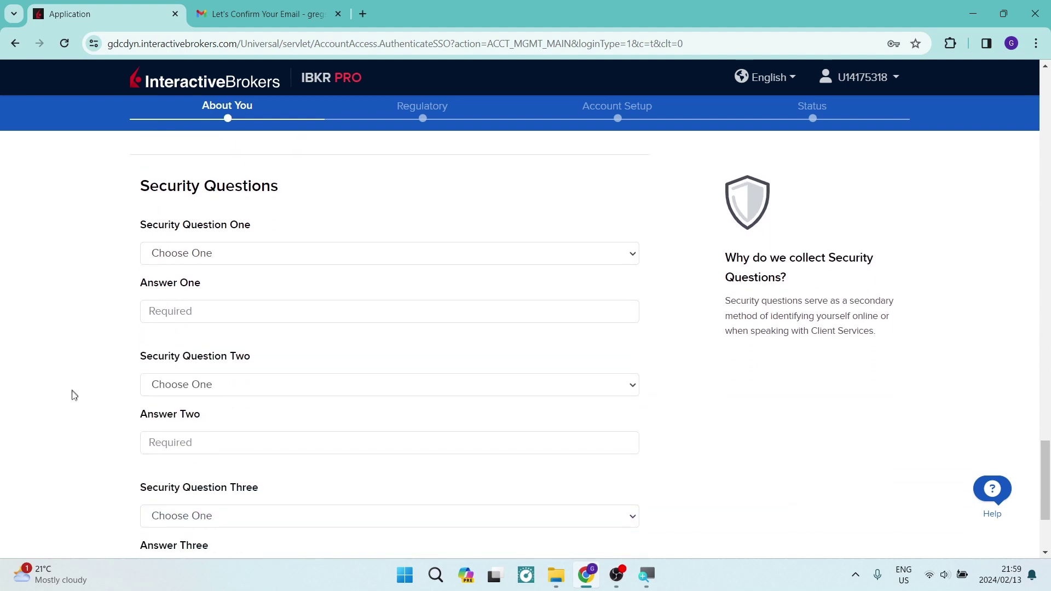
{"action": "left_click", "coordinate": [185, 252]}
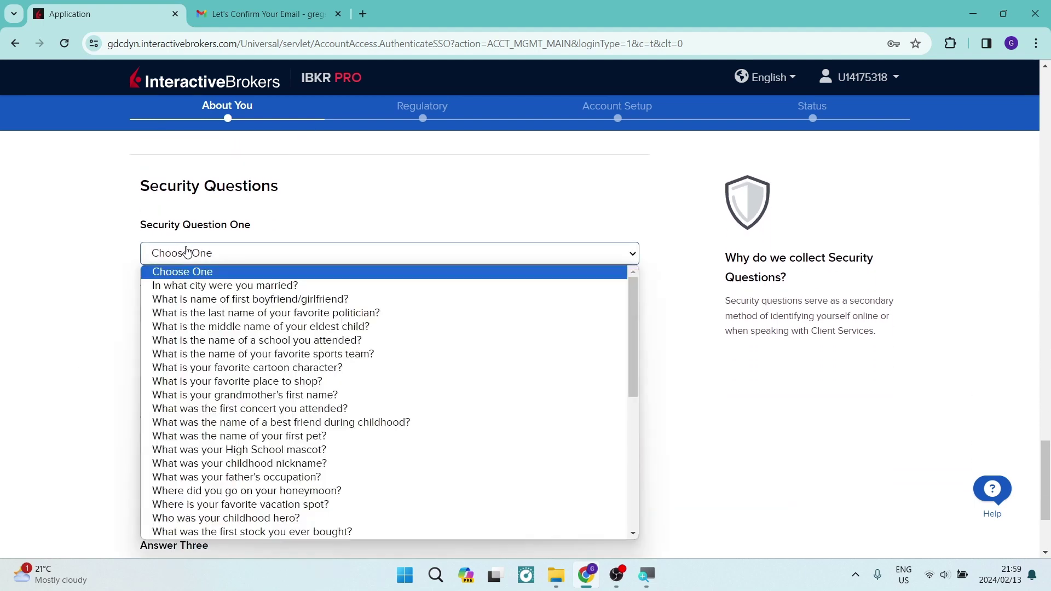
{"action": "left_click", "coordinate": [218, 368]}
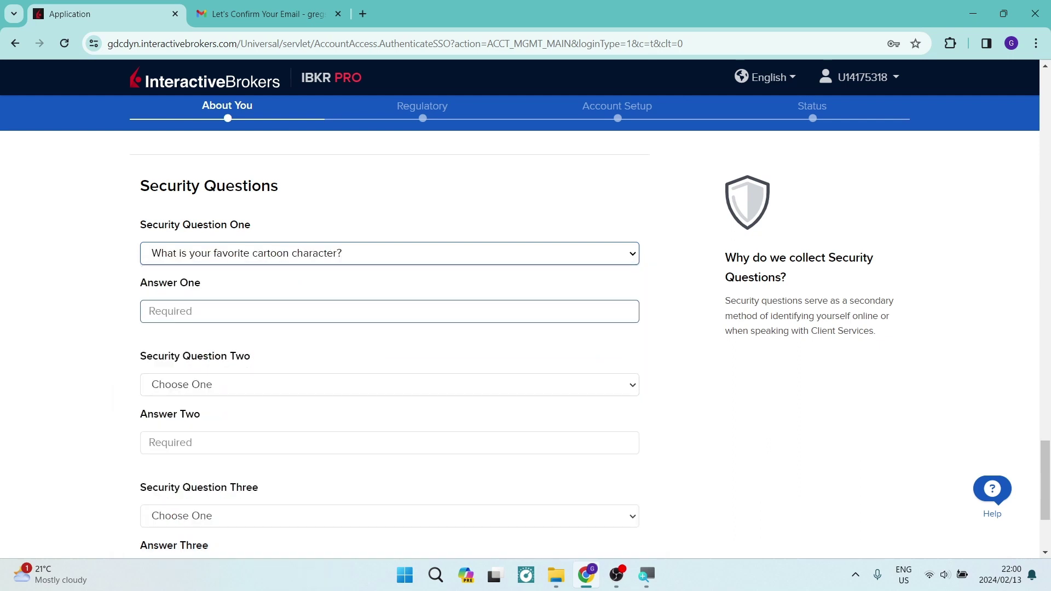
{"action": "left_click", "coordinate": [149, 311]}
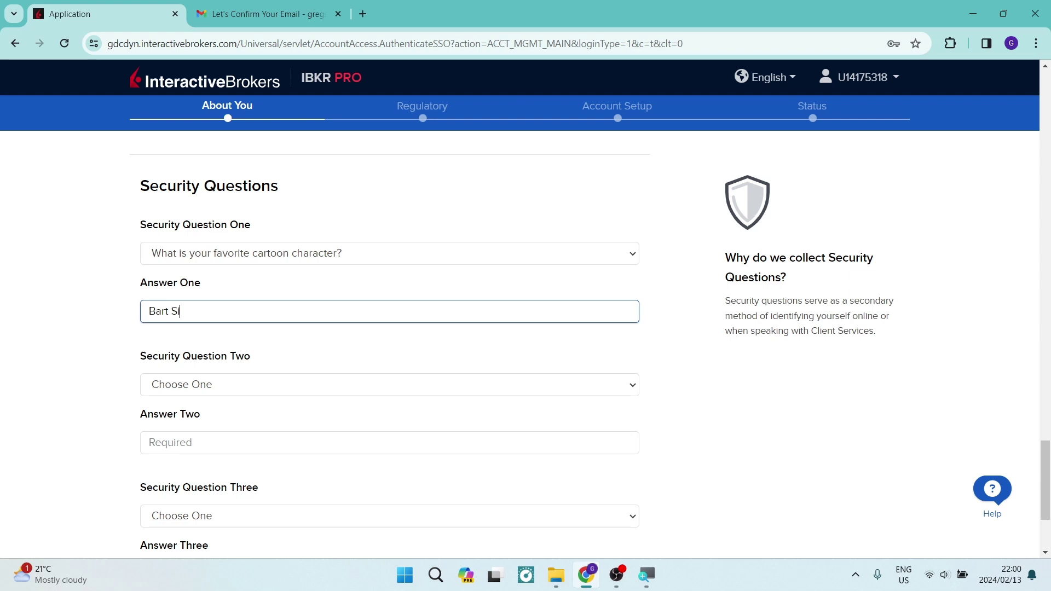
{"action": "scroll", "coordinate": [119, 435], "scroll_direction": "down", "scroll_amount": 3}
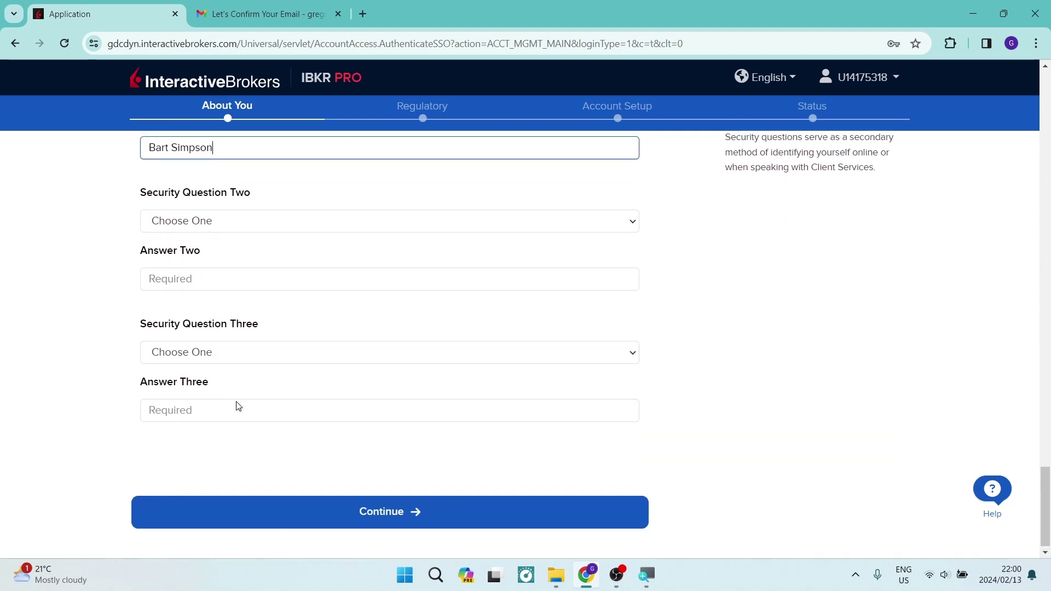
{"action": "scroll", "coordinate": [242, 401], "scroll_direction": "up", "scroll_amount": 6}
{"action": "scroll", "coordinate": [328, 263], "scroll_direction": "down", "scroll_amount": 6}
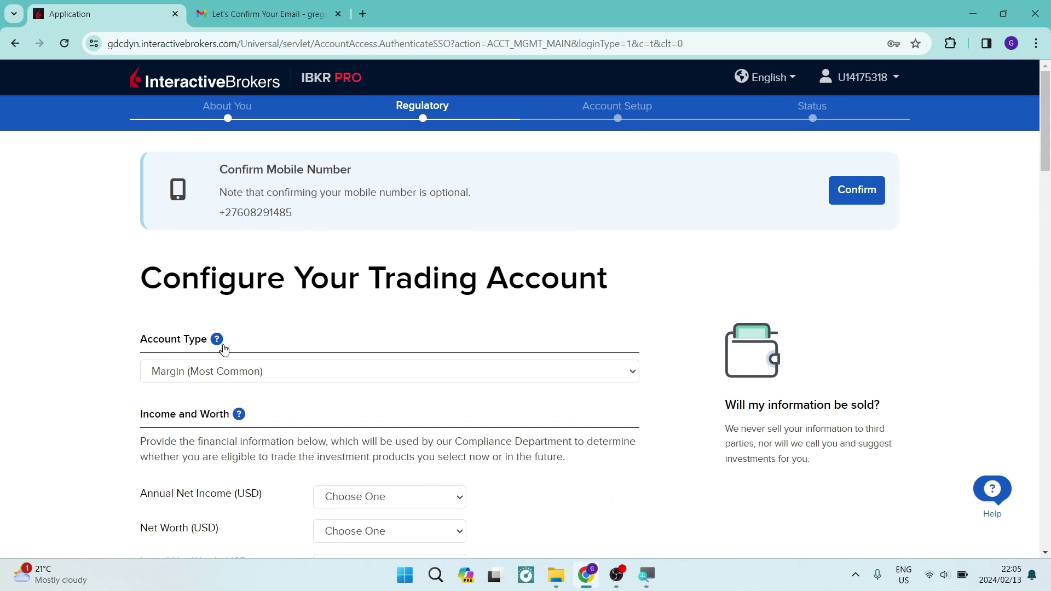
Keep Margin (Most Common) as the trading account type.
{"action": "left_click", "coordinate": [225, 373]}
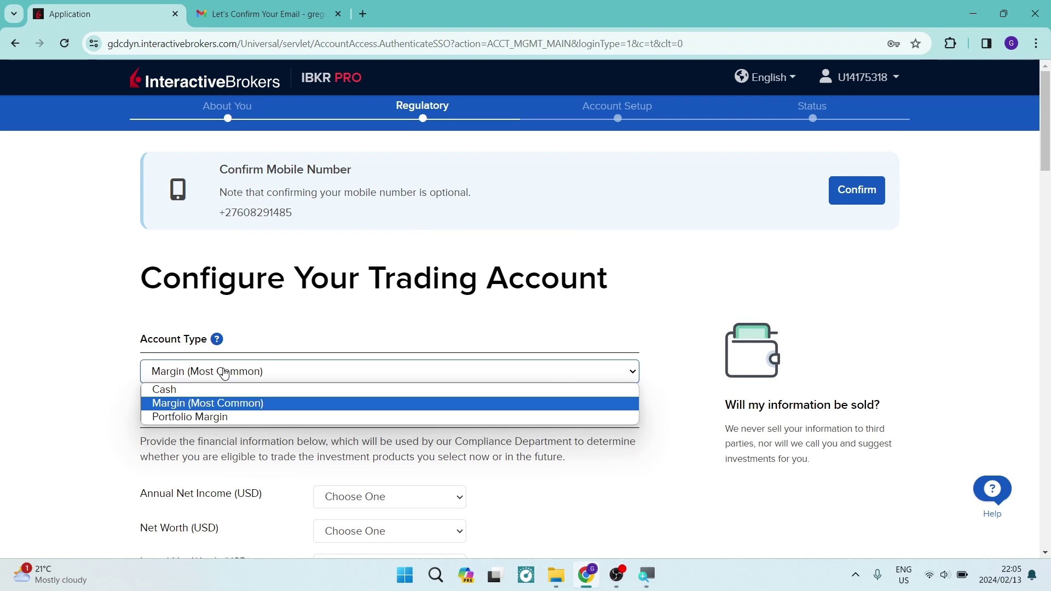
{"action": "left_click", "coordinate": [215, 405]}
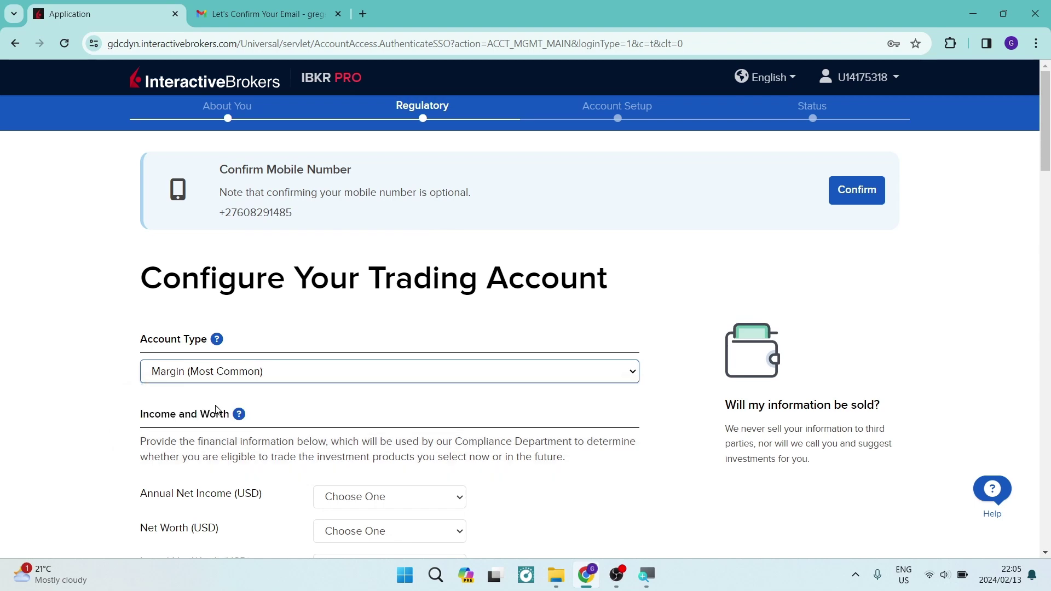
{"action": "scroll", "coordinate": [211, 391], "scroll_direction": "down", "scroll_amount": 2}
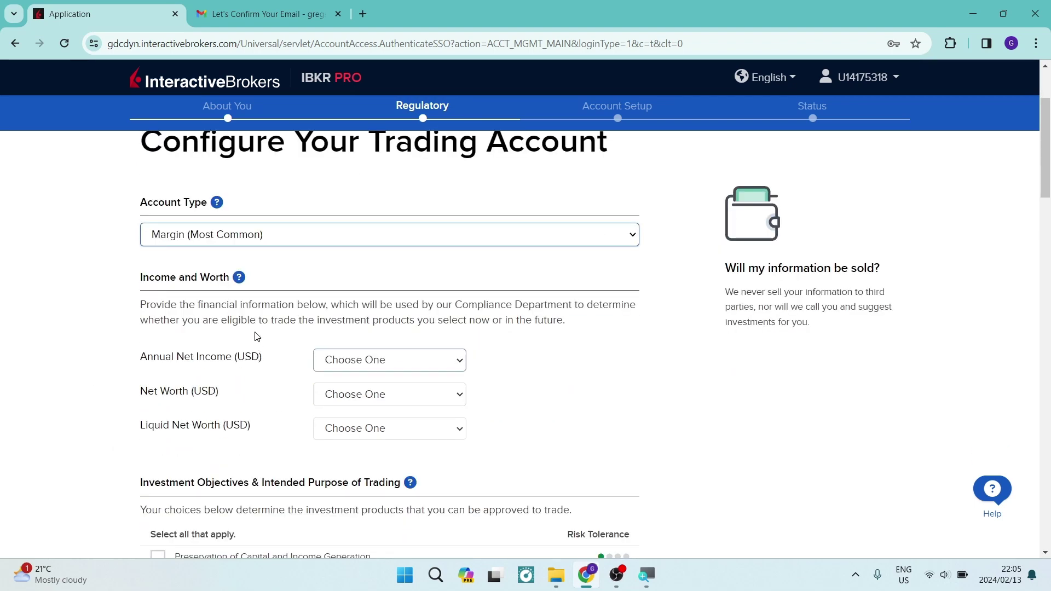
{"action": "scroll", "coordinate": [256, 336], "scroll_direction": "down", "scroll_amount": 1}
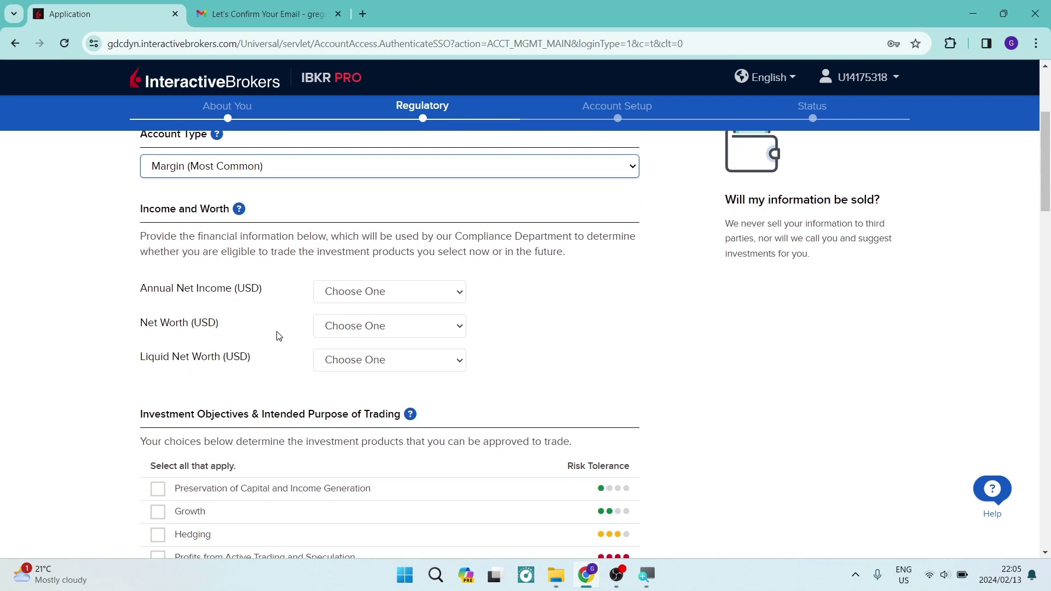
Set annual net income 40,000 - 45,000, net worth and liquid net worth 100,000 - 250,000, and tick Growth.
{"action": "left_click", "coordinate": [362, 300]}
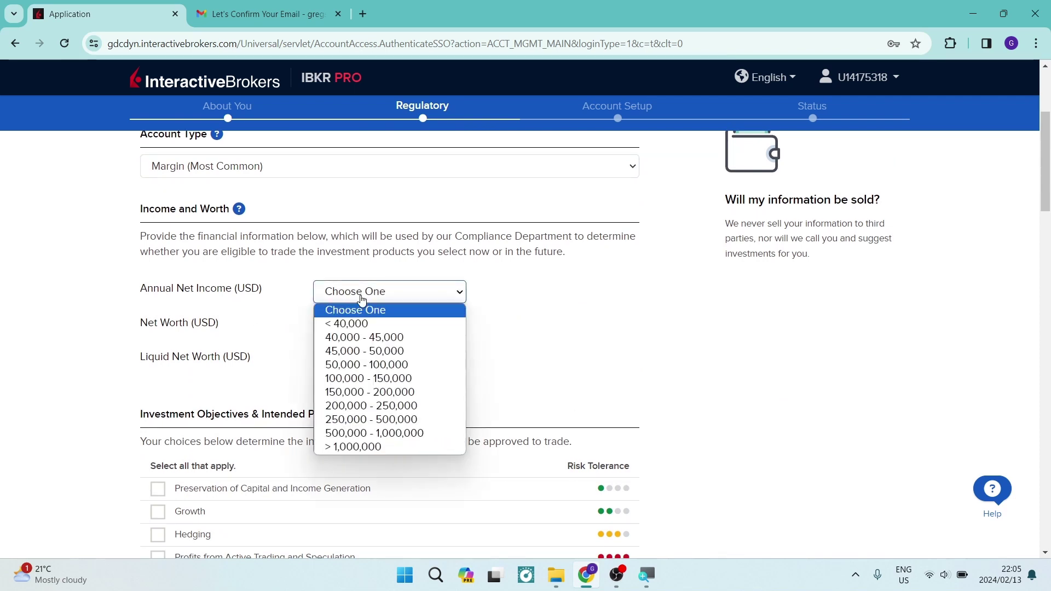
{"action": "left_click", "coordinate": [356, 336]}
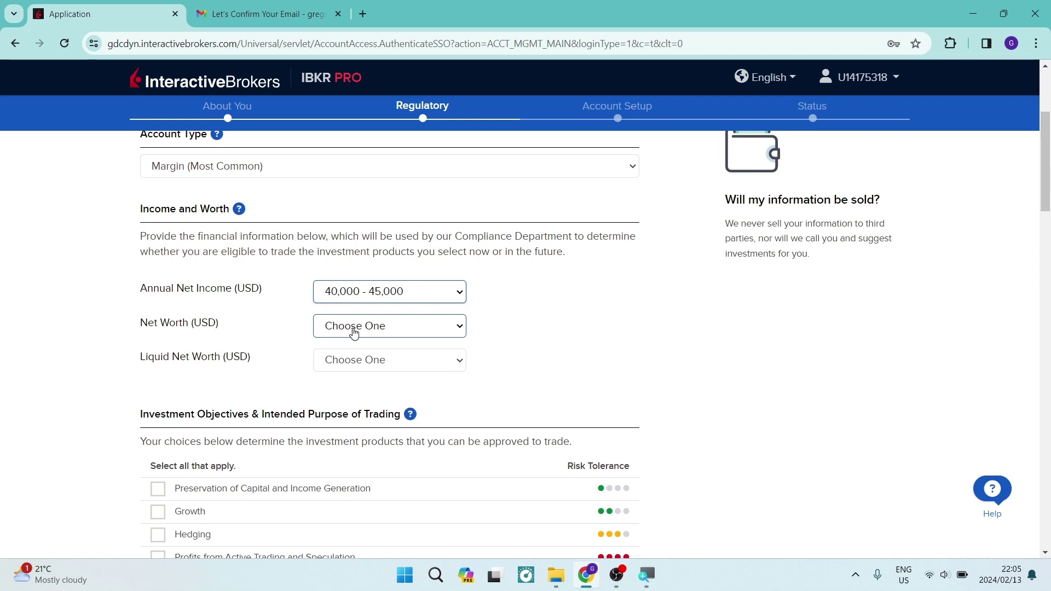
{"action": "left_click", "coordinate": [356, 331]}
{"action": "left_click", "coordinate": [354, 428]}
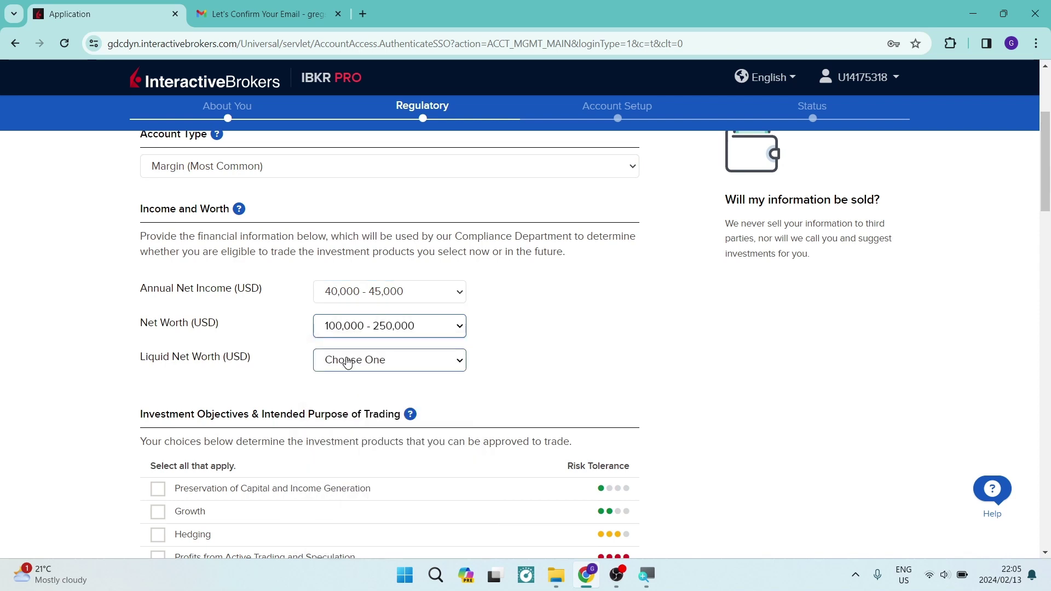
{"action": "left_click", "coordinate": [347, 362]}
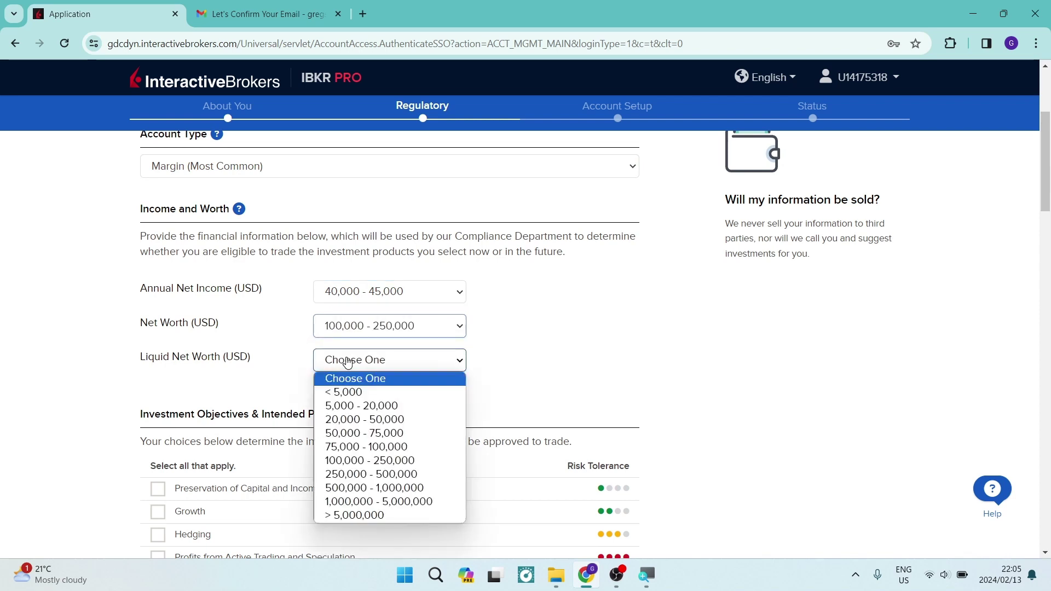
{"action": "left_click", "coordinate": [351, 460]}
{"action": "scroll", "coordinate": [331, 382], "scroll_direction": "down", "scroll_amount": 2}
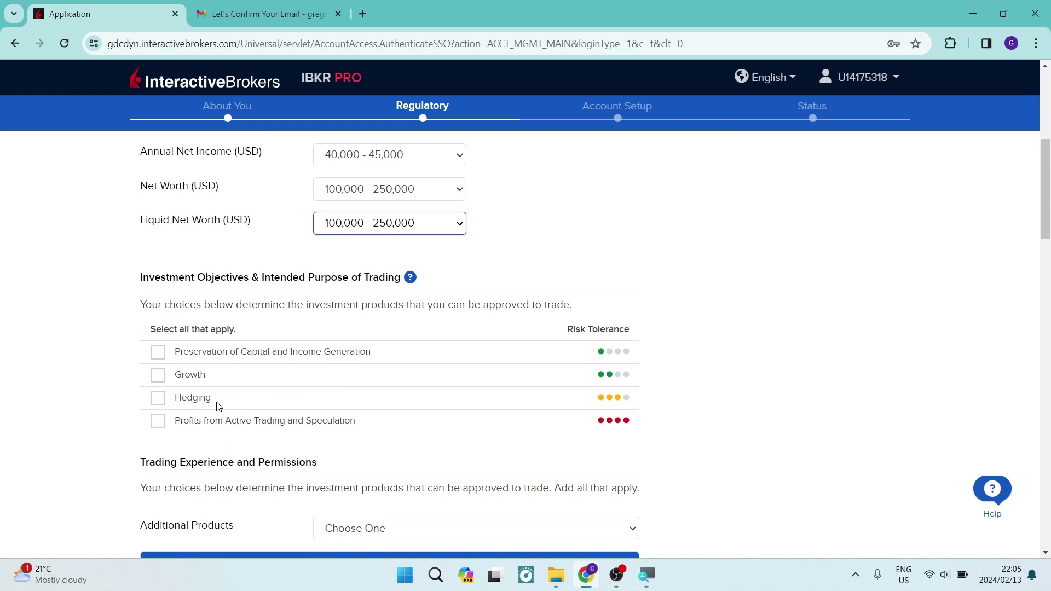
{"action": "left_click", "coordinate": [158, 375]}
Add Bonds under Additional Products with 5 years' experience, 1 - 10 trades per year and Good Knowledge.
{"action": "scroll", "coordinate": [282, 356], "scroll_direction": "down", "scroll_amount": 4}
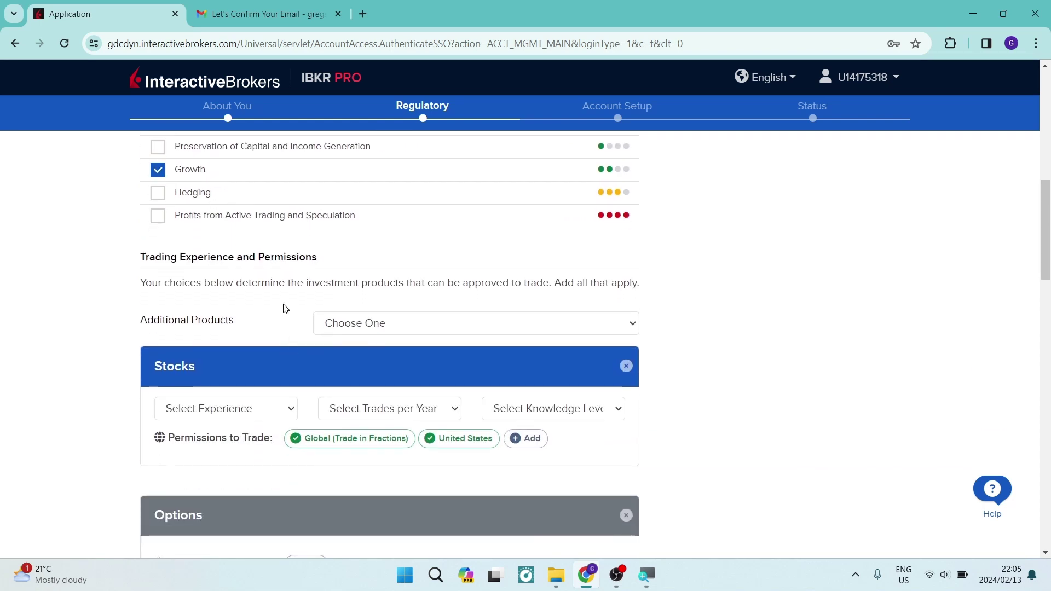
{"action": "left_click", "coordinate": [346, 332]}
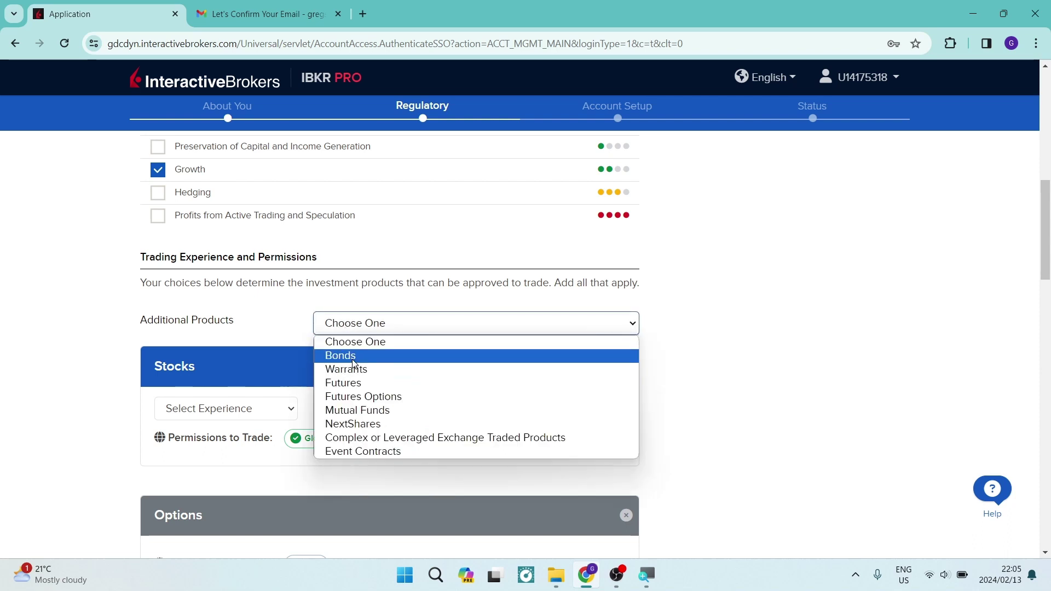
{"action": "left_click", "coordinate": [353, 356]}
{"action": "scroll", "coordinate": [289, 410], "scroll_direction": "down", "scroll_amount": 1}
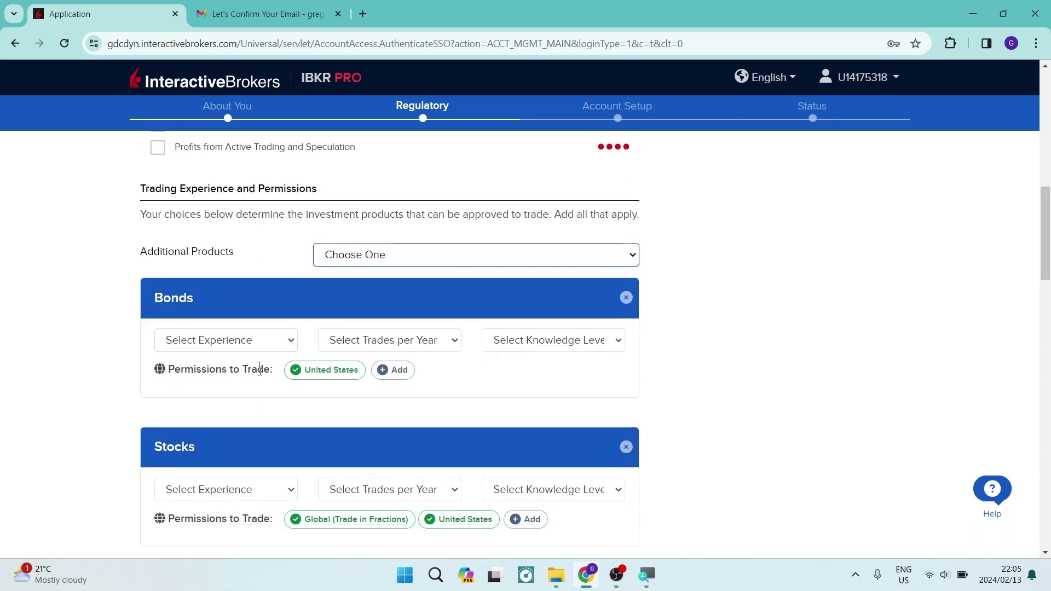
{"action": "left_click", "coordinate": [254, 344]}
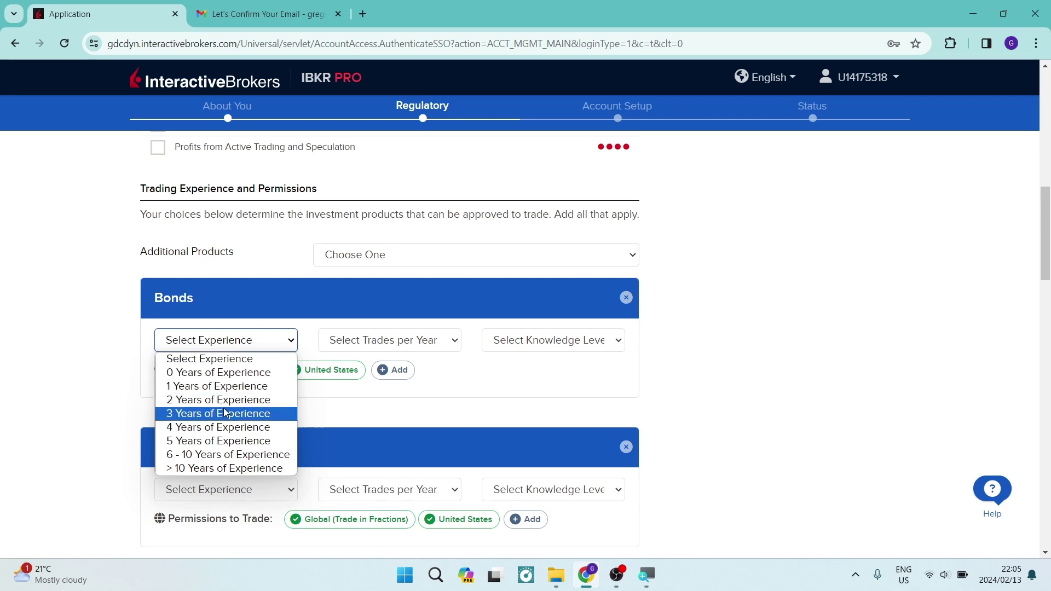
{"action": "left_click", "coordinate": [208, 443]}
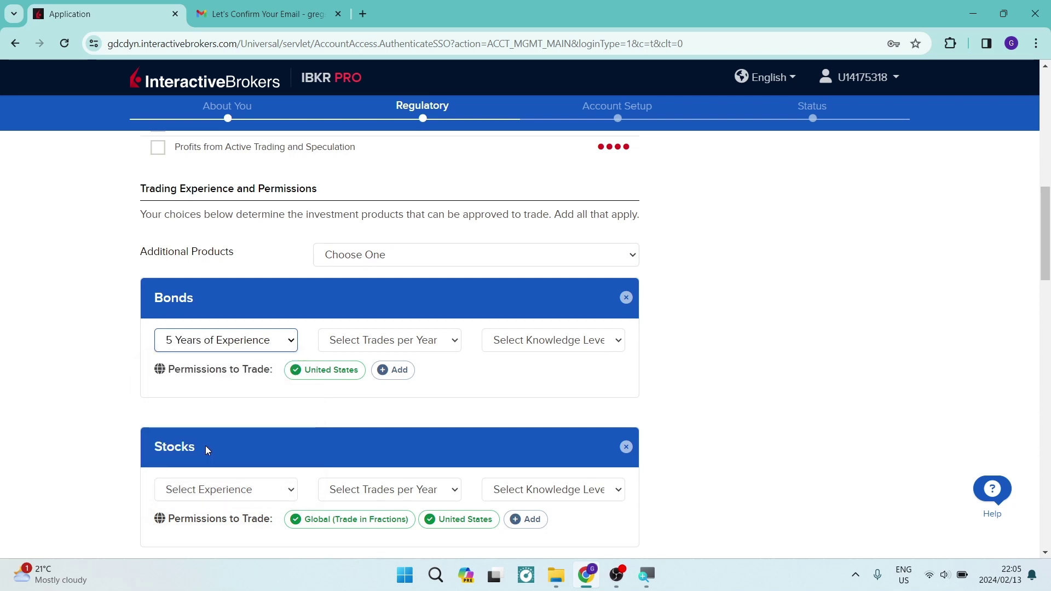
{"action": "left_click", "coordinate": [361, 343]}
{"action": "left_click", "coordinate": [386, 385]}
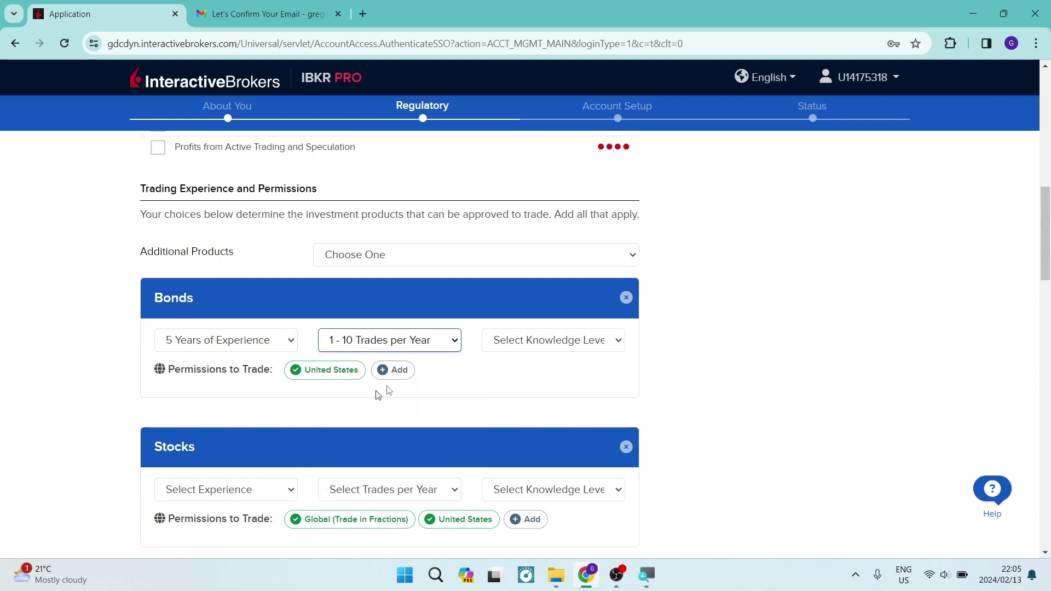
{"action": "left_click", "coordinate": [520, 340]}
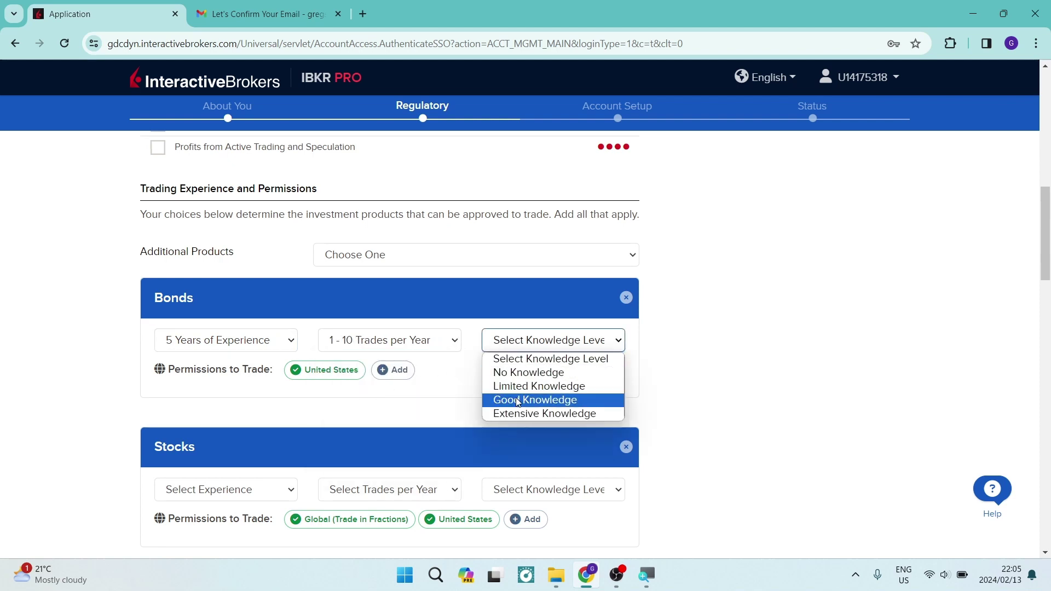
{"action": "left_click", "coordinate": [518, 401]}
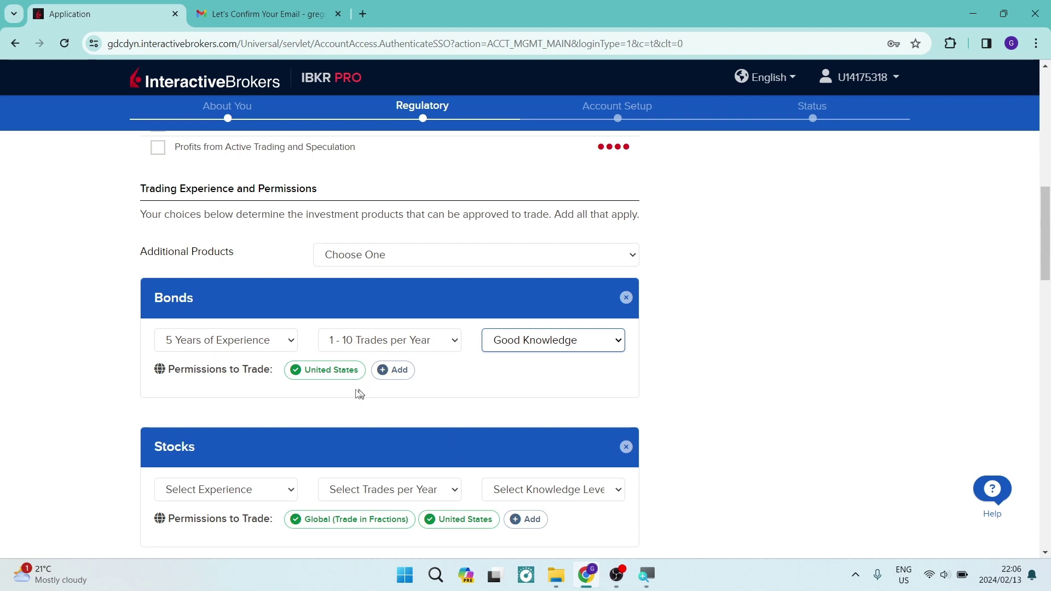
{"action": "scroll", "coordinate": [353, 391], "scroll_direction": "down", "scroll_amount": 1}
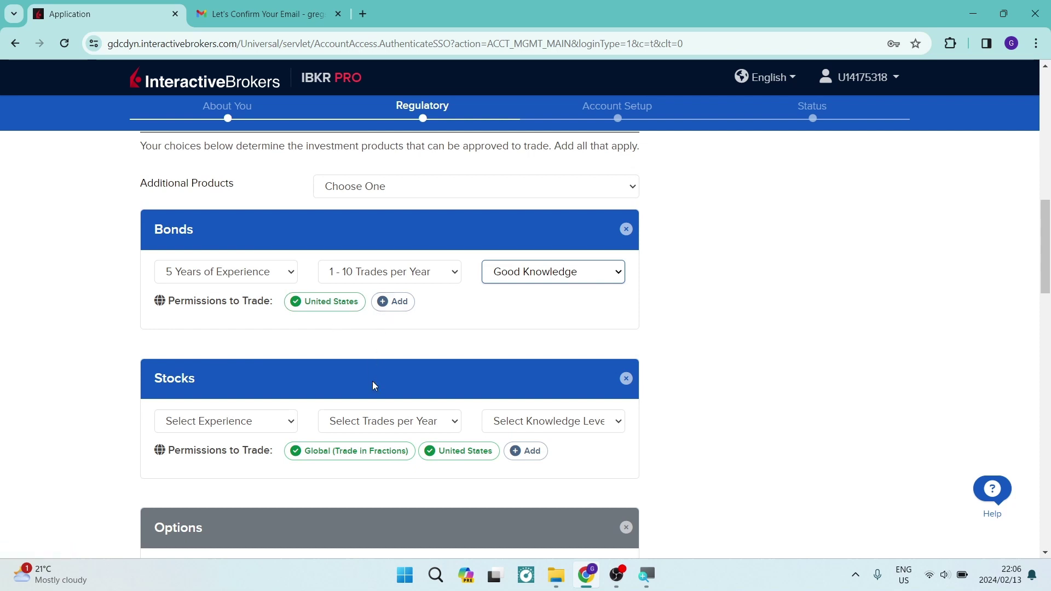
In the Stocks panel, set Experience to 3 Years, Trades per Year to 11 - 25, and Knowledge Level to Good Knowledge.
{"action": "scroll", "coordinate": [367, 377], "scroll_direction": "down", "scroll_amount": 2}
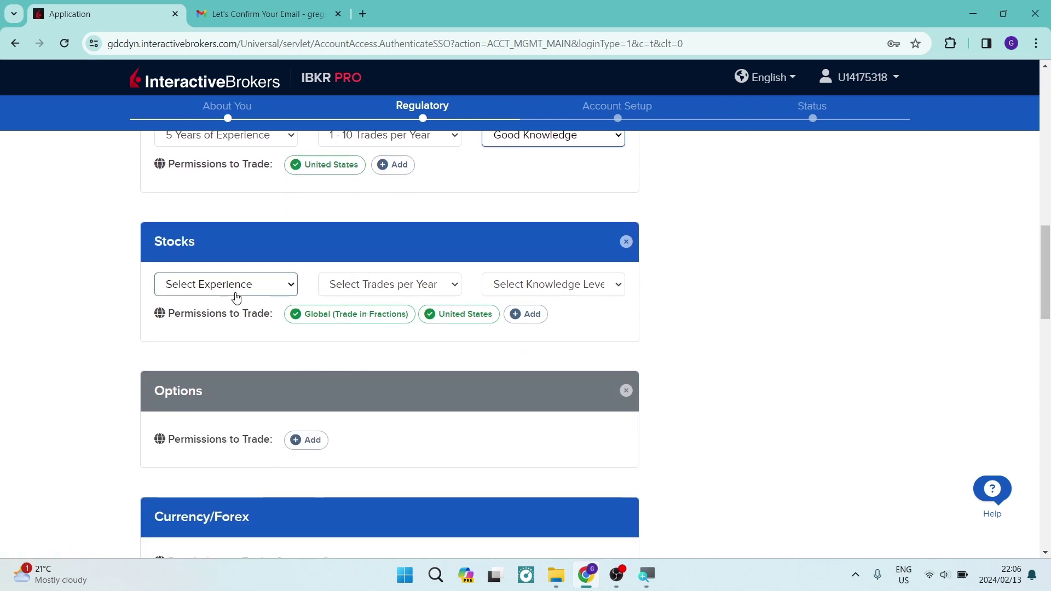
{"action": "left_click", "coordinate": [235, 294]}
{"action": "left_click", "coordinate": [230, 357]}
{"action": "left_click", "coordinate": [353, 286]}
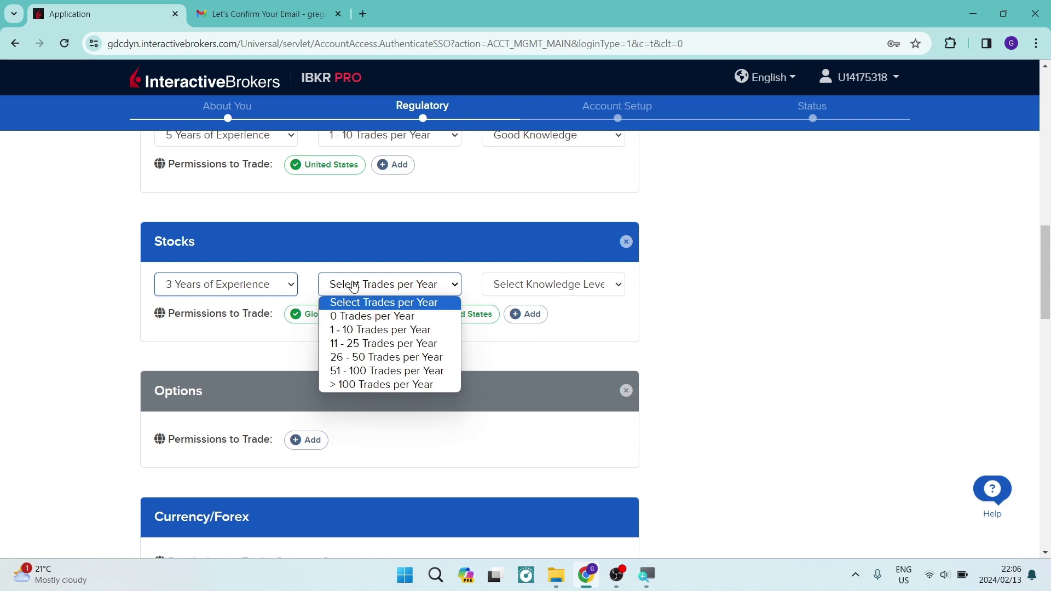
{"action": "left_click", "coordinate": [359, 343]}
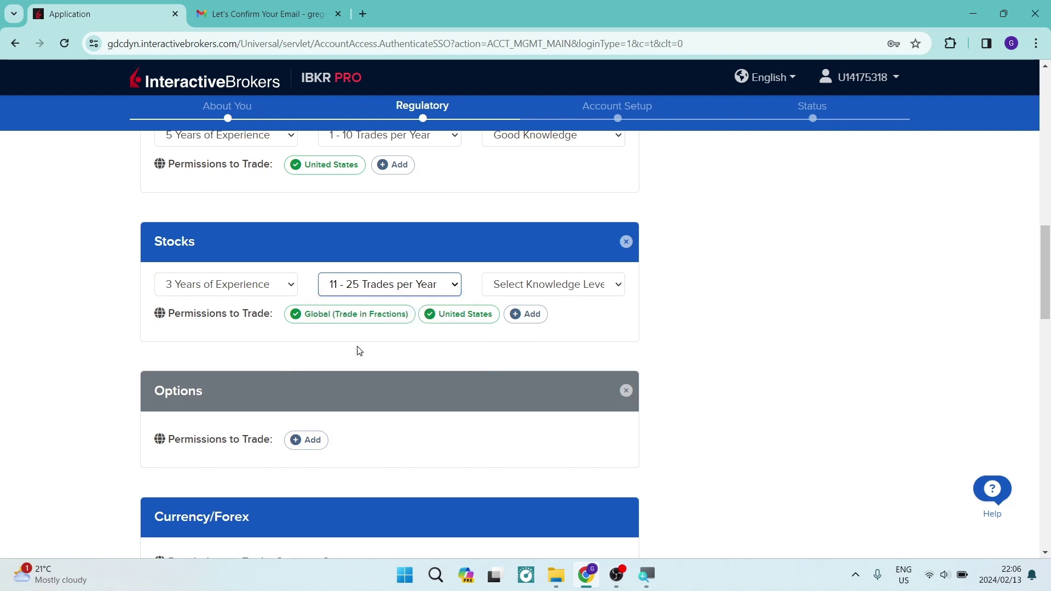
{"action": "left_click", "coordinate": [522, 290]}
{"action": "left_click", "coordinate": [529, 343]}
{"action": "scroll", "coordinate": [303, 372], "scroll_direction": "down", "scroll_amount": 2}
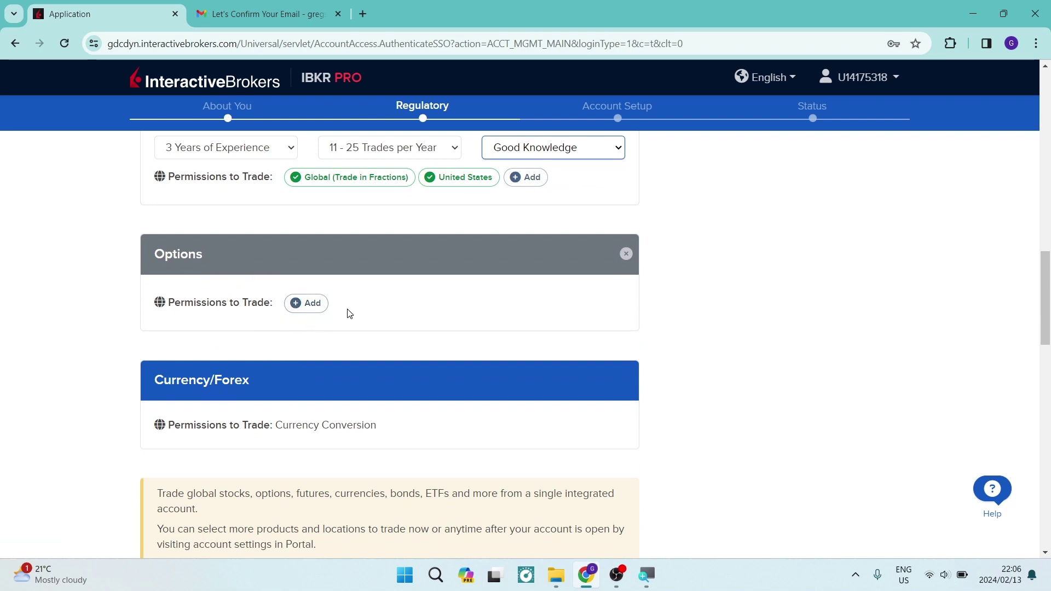
{"action": "scroll", "coordinate": [350, 313], "scroll_direction": "down", "scroll_amount": 3}
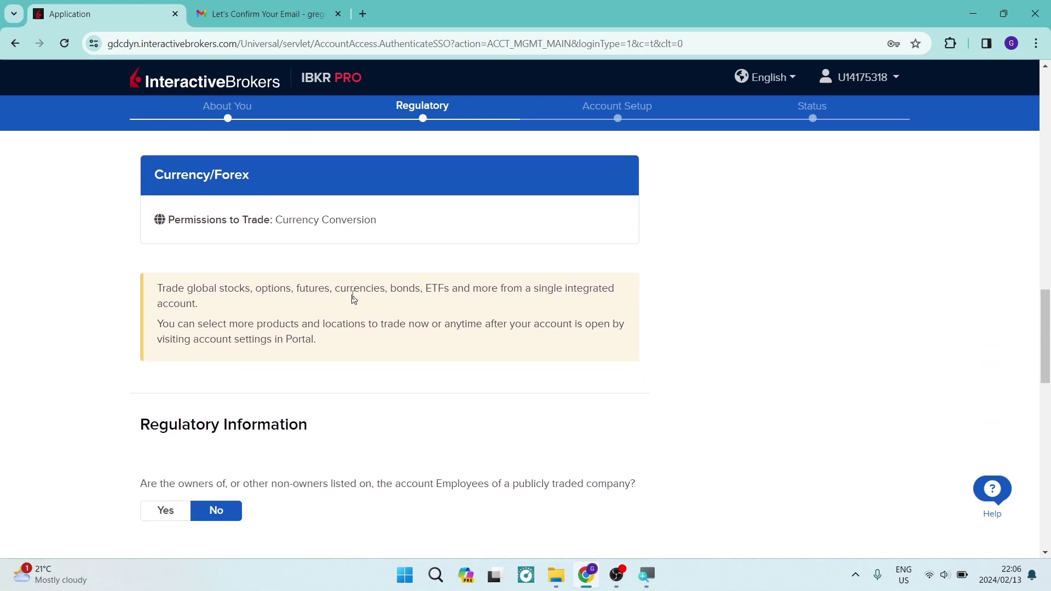
{"action": "scroll", "coordinate": [309, 303], "scroll_direction": "up", "scroll_amount": 1}
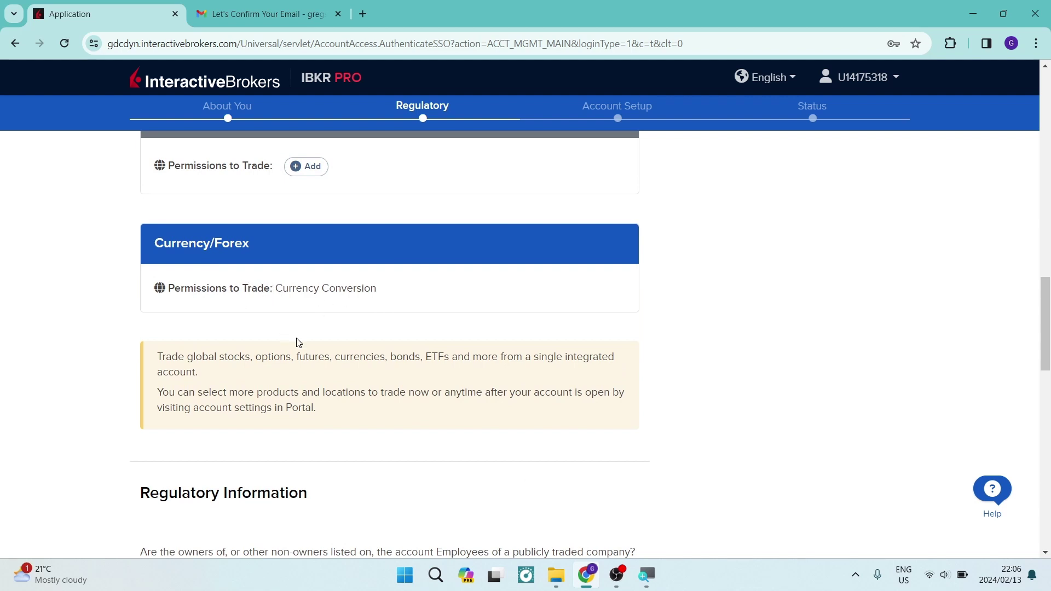
{"action": "scroll", "coordinate": [298, 342], "scroll_direction": "down", "scroll_amount": 3}
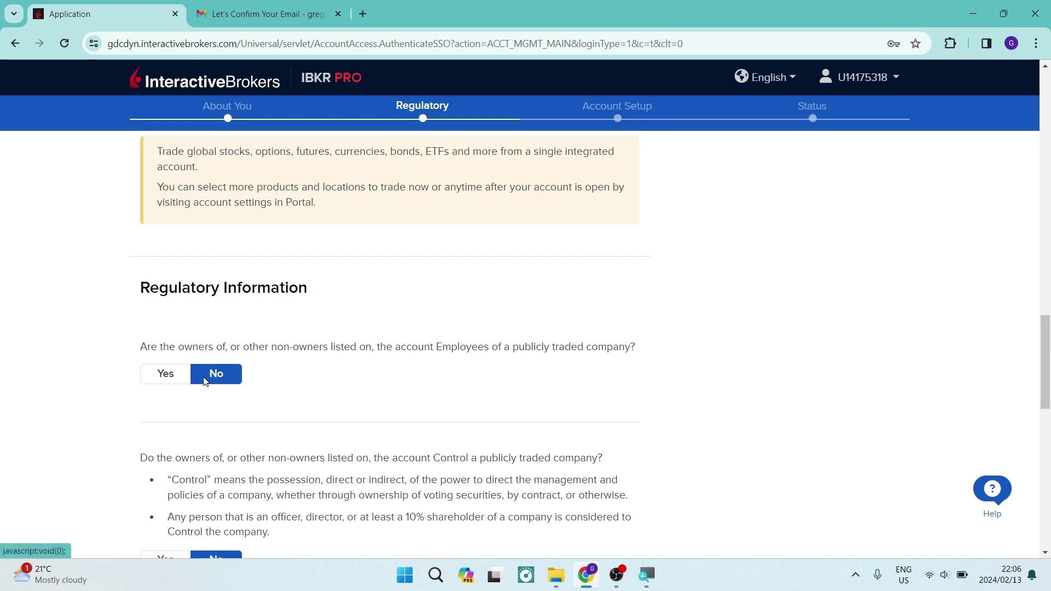
{"action": "scroll", "coordinate": [217, 380], "scroll_direction": "down", "scroll_amount": 4}
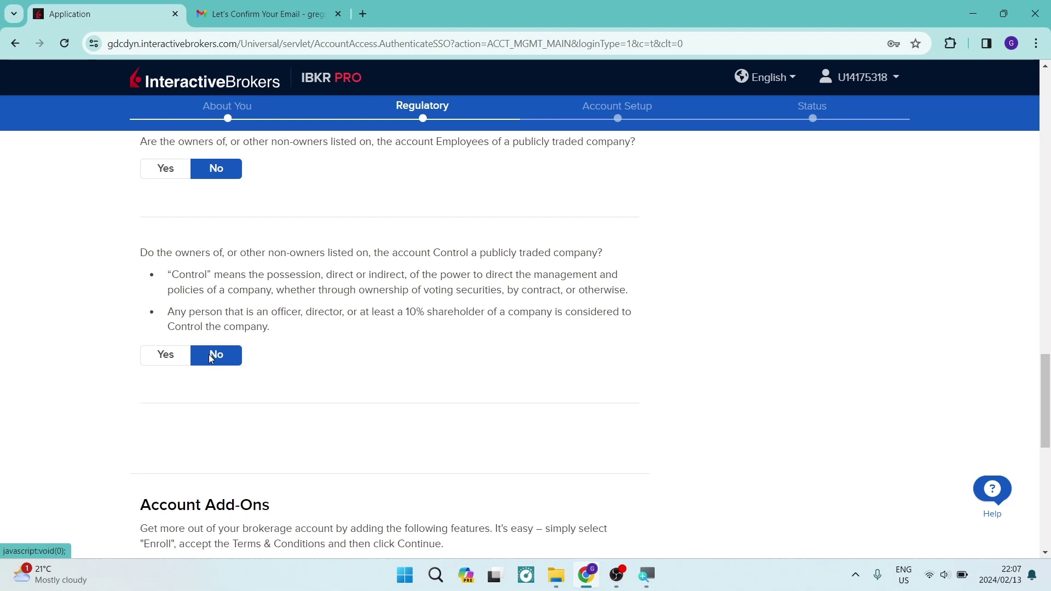
{"action": "scroll", "coordinate": [210, 358], "scroll_direction": "down", "scroll_amount": 5}
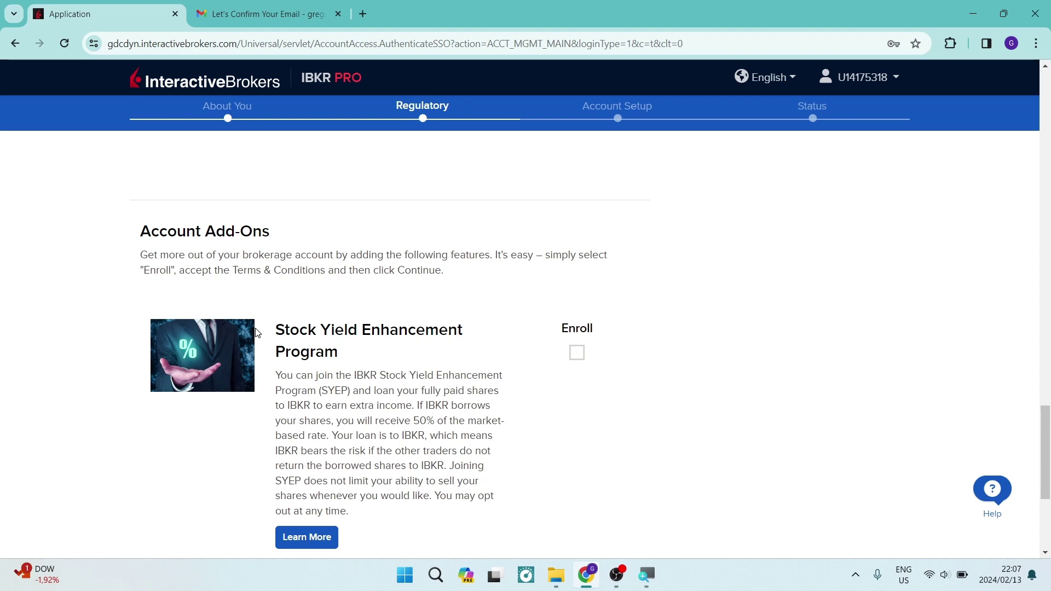
At the bottom of the form, choose Sales under How Did You Hear About Us? and continue.
{"action": "scroll", "coordinate": [256, 333], "scroll_direction": "down", "scroll_amount": 5}
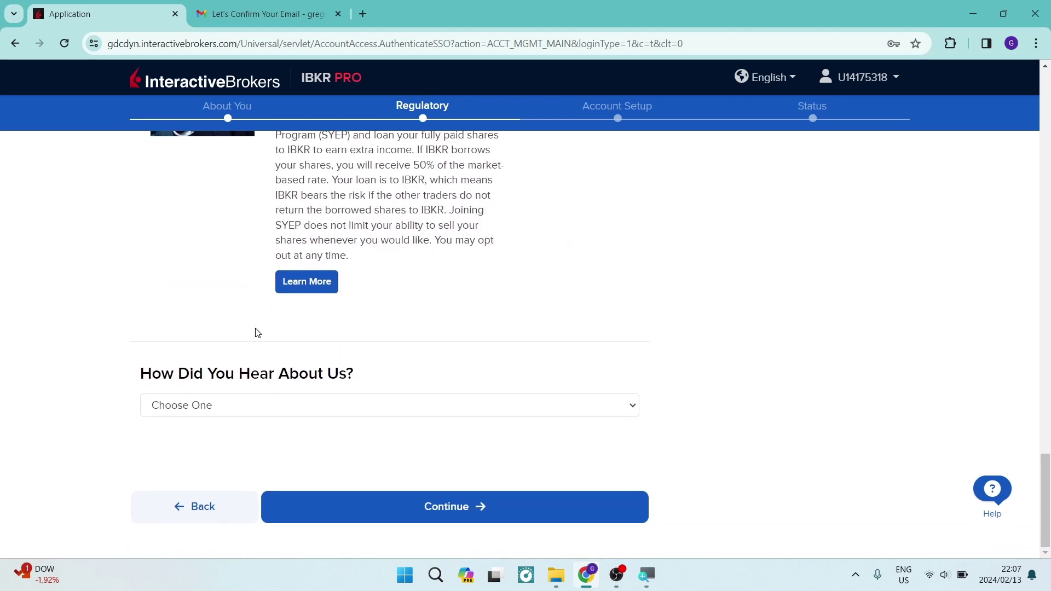
{"action": "scroll", "coordinate": [257, 358], "scroll_direction": "up", "scroll_amount": 1}
{"action": "scroll", "coordinate": [258, 370], "scroll_direction": "down", "scroll_amount": 1}
{"action": "scroll", "coordinate": [279, 357], "scroll_direction": "up", "scroll_amount": 3}
{"action": "scroll", "coordinate": [301, 411], "scroll_direction": "down", "scroll_amount": 3}
{"action": "scroll", "coordinate": [297, 317], "scroll_direction": "up", "scroll_amount": 4}
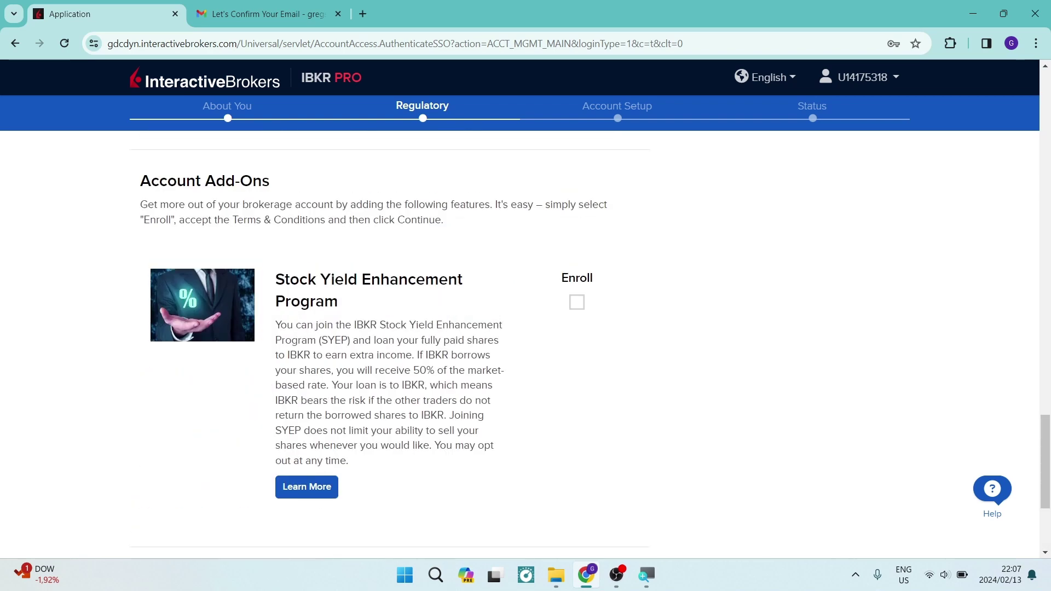
{"action": "scroll", "coordinate": [330, 367], "scroll_direction": "down", "scroll_amount": 4}
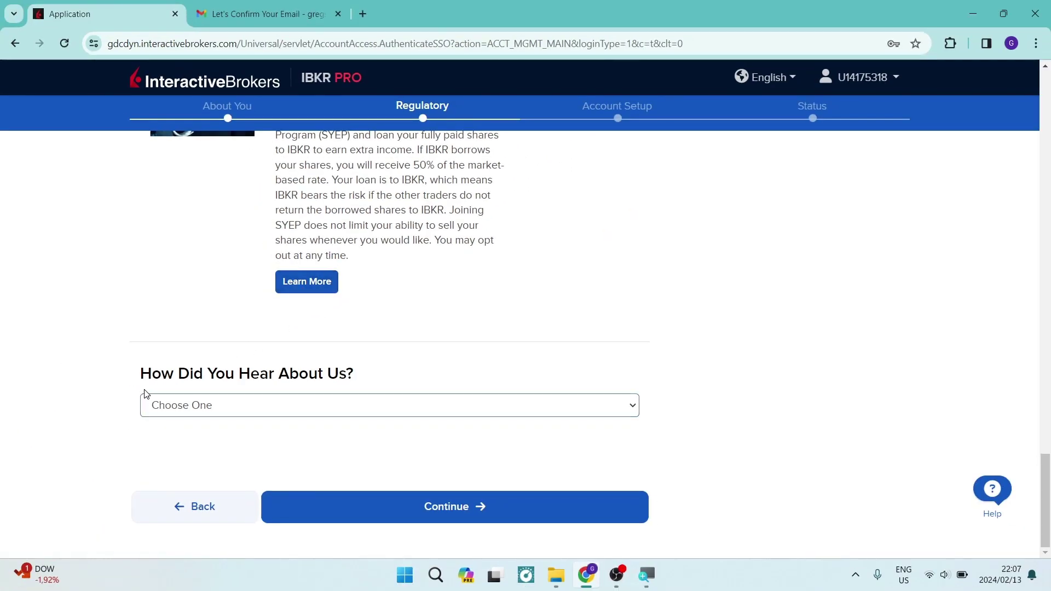
{"action": "left_click_drag", "start_coordinate": [129, 377], "coordinate": [392, 368]}
{"action": "left_click", "coordinate": [367, 408]}
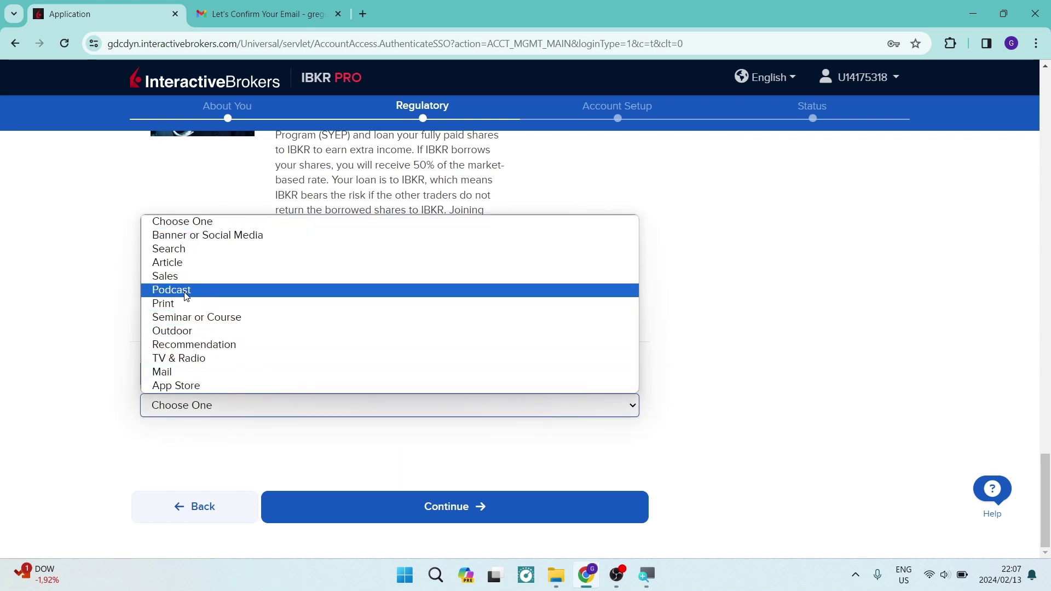
{"action": "left_click", "coordinate": [173, 276]}
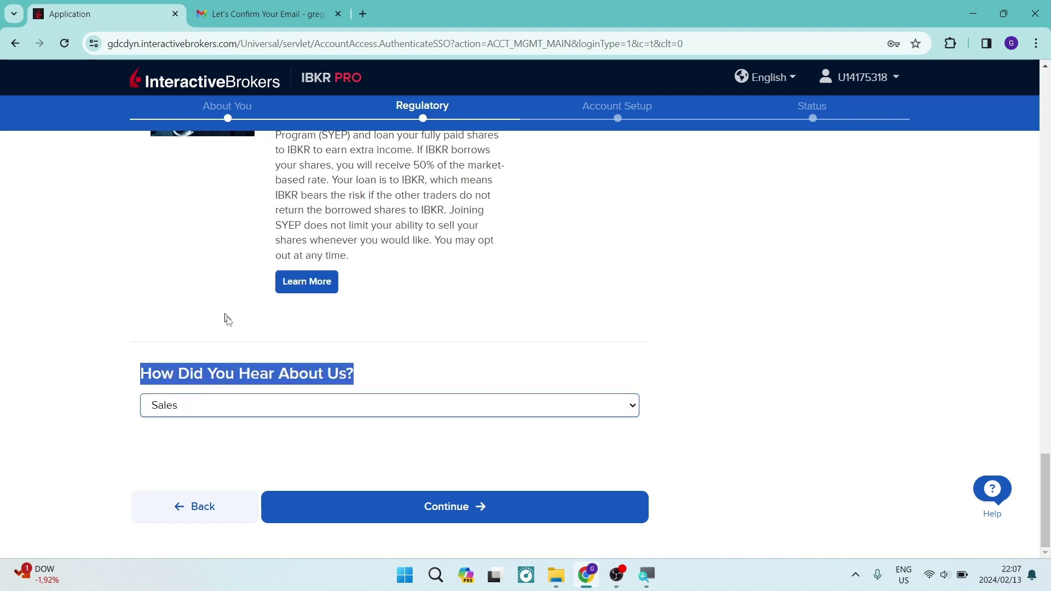
{"action": "left_click", "coordinate": [410, 506]}
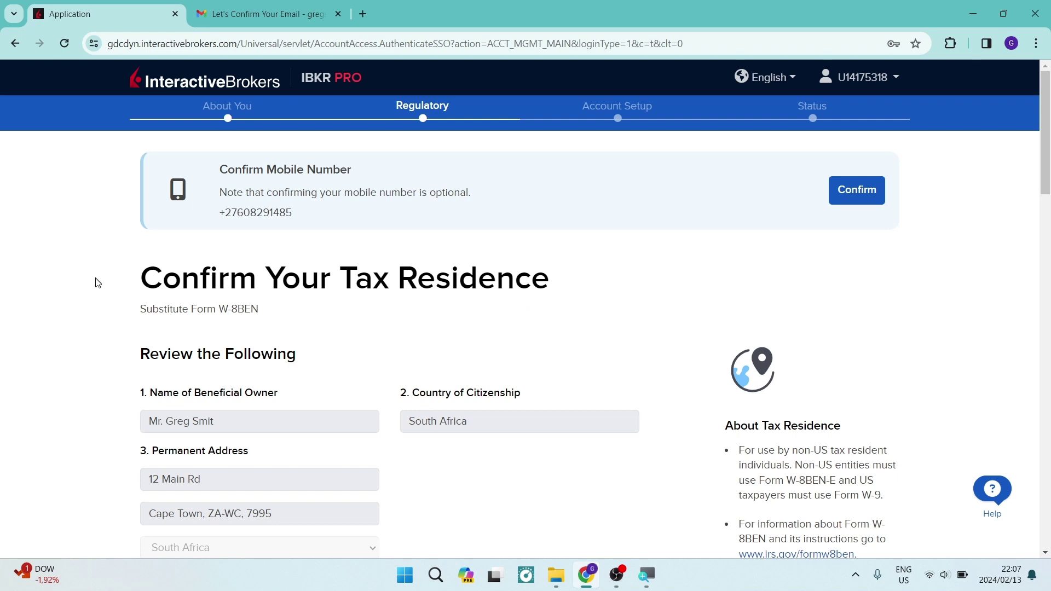
On the W-8BEN form, go through the US and foreign tax ID fields and leave the foreign tax ID empty.
{"action": "scroll", "coordinate": [97, 285], "scroll_direction": "down", "scroll_amount": 2}
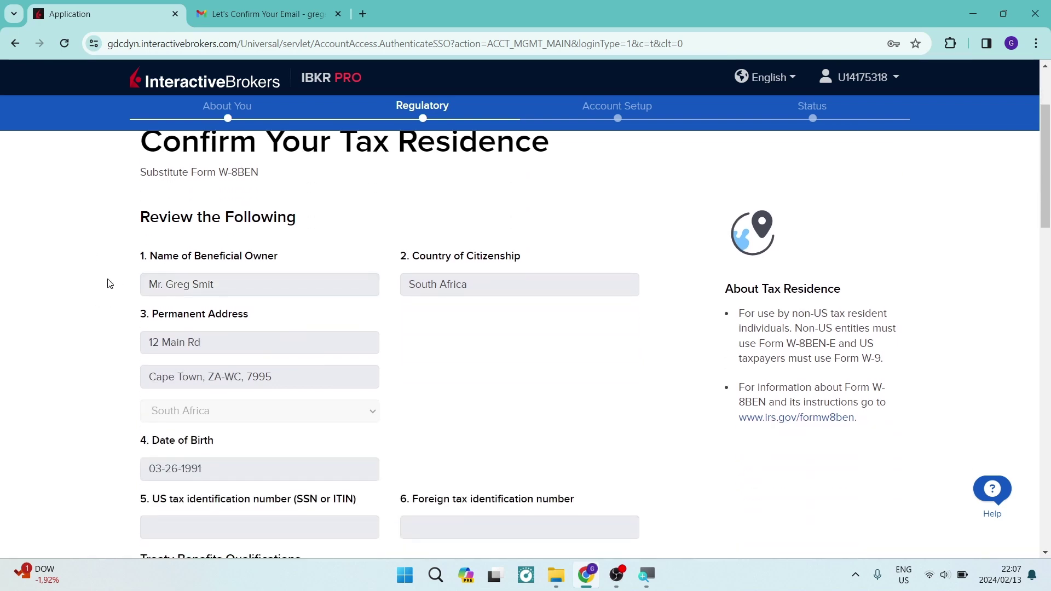
{"action": "scroll", "coordinate": [108, 283], "scroll_direction": "down", "scroll_amount": 3}
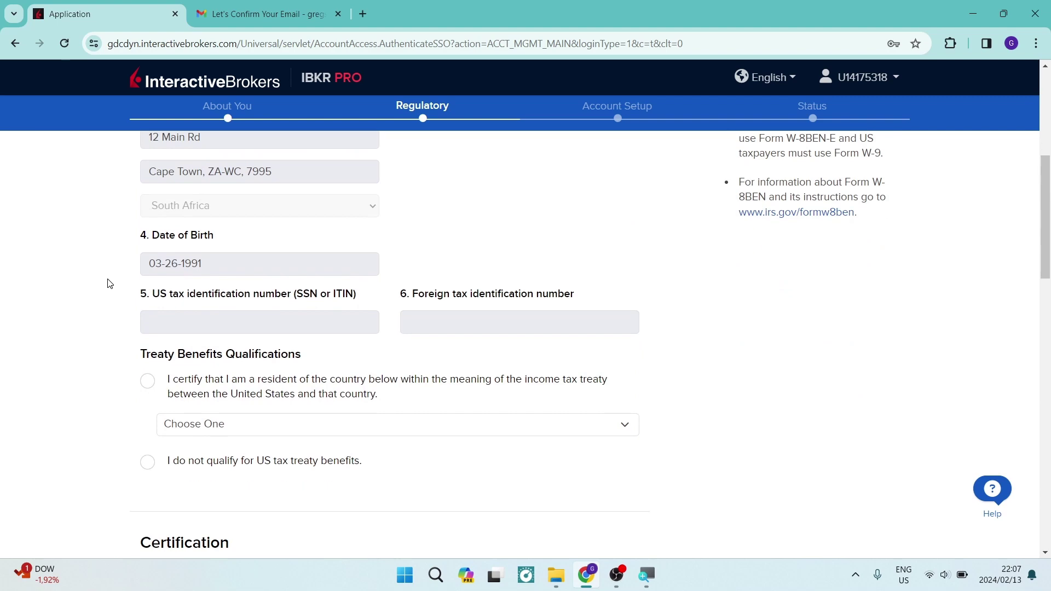
{"action": "scroll", "coordinate": [108, 283], "scroll_direction": "up", "scroll_amount": 3}
{"action": "scroll", "coordinate": [111, 283], "scroll_direction": "down", "scroll_amount": 2}
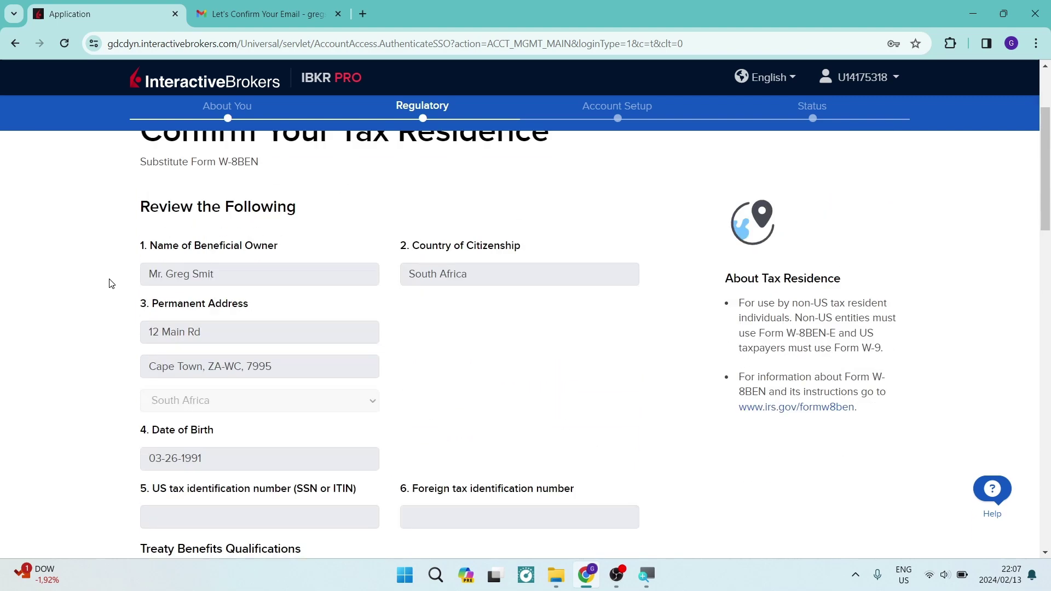
{"action": "scroll", "coordinate": [111, 282], "scroll_direction": "down", "scroll_amount": 1}
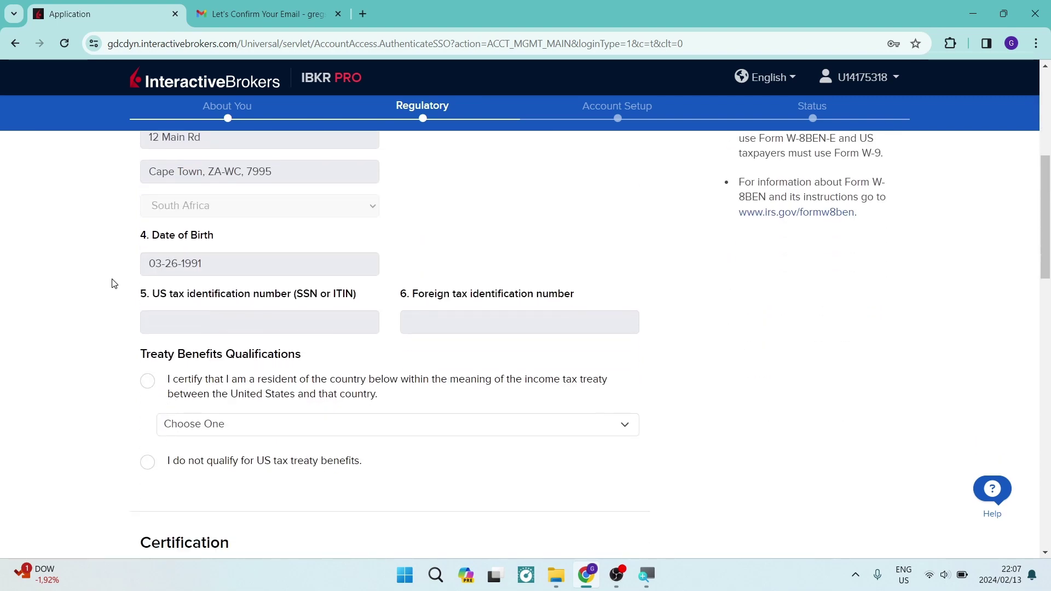
{"action": "left_click", "coordinate": [170, 304]}
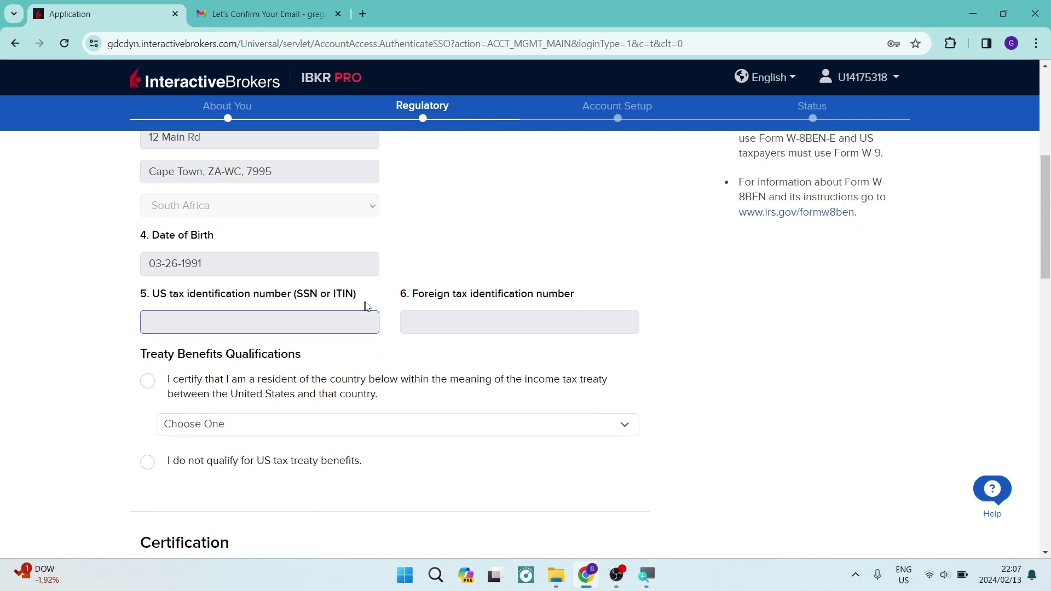
{"action": "left_click", "coordinate": [433, 315]}
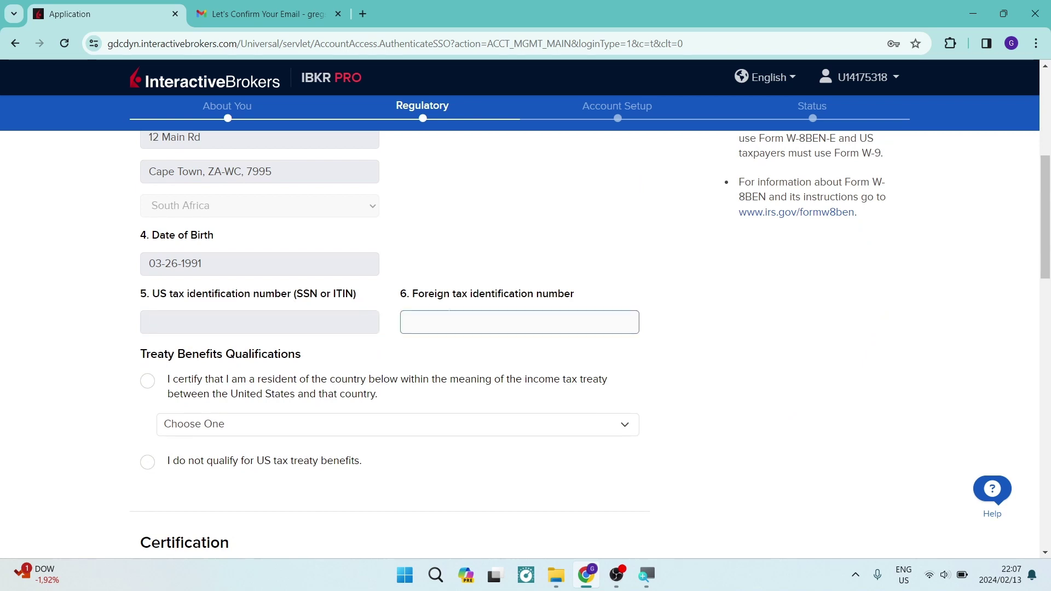
{"action": "left_click", "coordinate": [439, 349]}
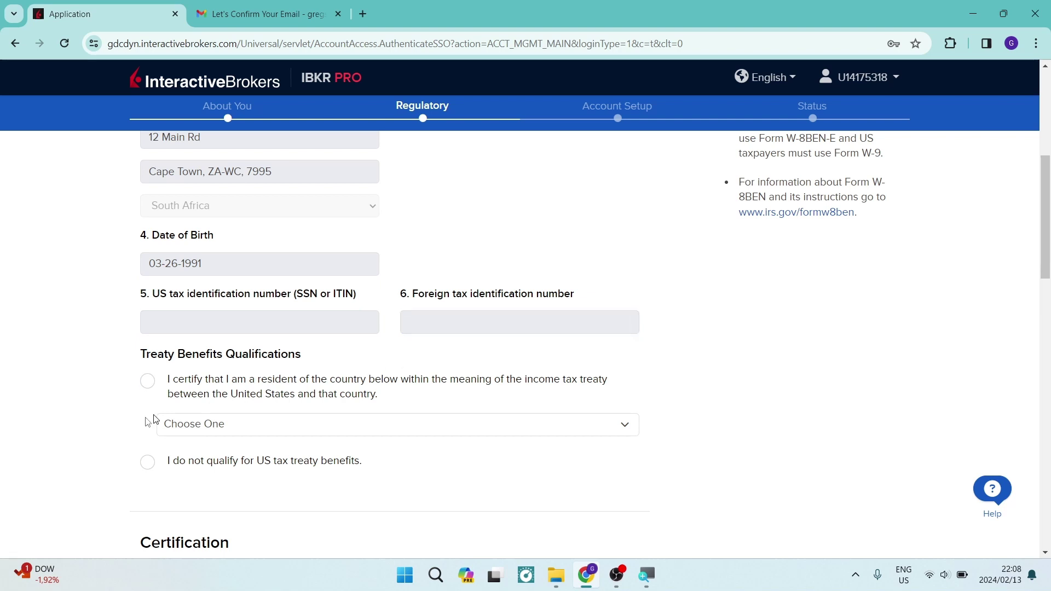
Certify residence in a US treaty country and select South Africa as that country.
{"action": "left_click", "coordinate": [149, 382]}
{"action": "left_click", "coordinate": [174, 423]}
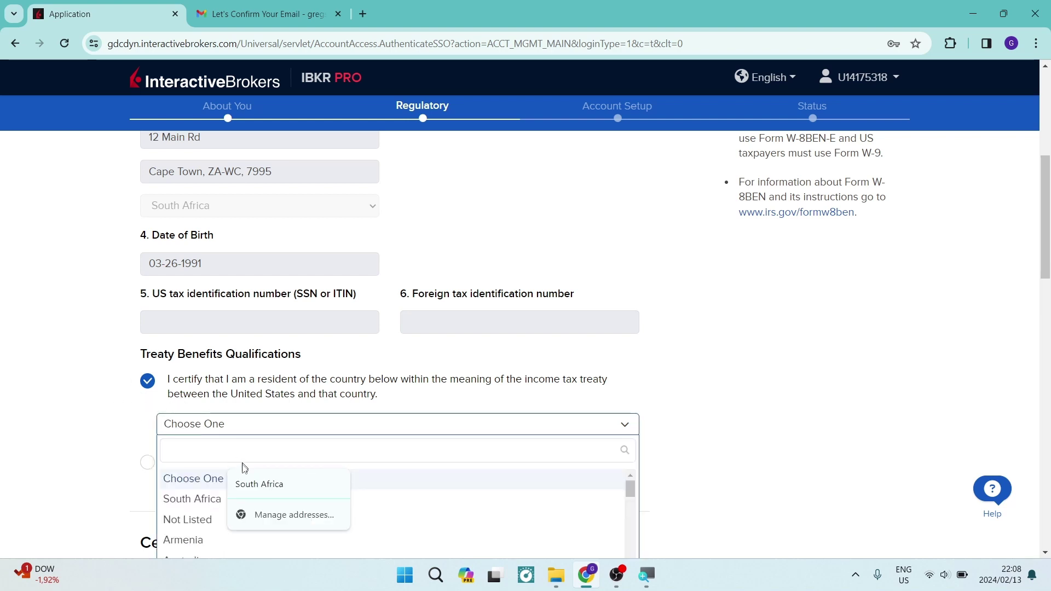
{"action": "left_click", "coordinate": [191, 500]}
{"action": "scroll", "coordinate": [101, 426], "scroll_direction": "down", "scroll_amount": 1}
Answer Yes to the perjury certification and the electronic tax-form delivery questions.
{"action": "scroll", "coordinate": [101, 427], "scroll_direction": "down", "scroll_amount": 4}
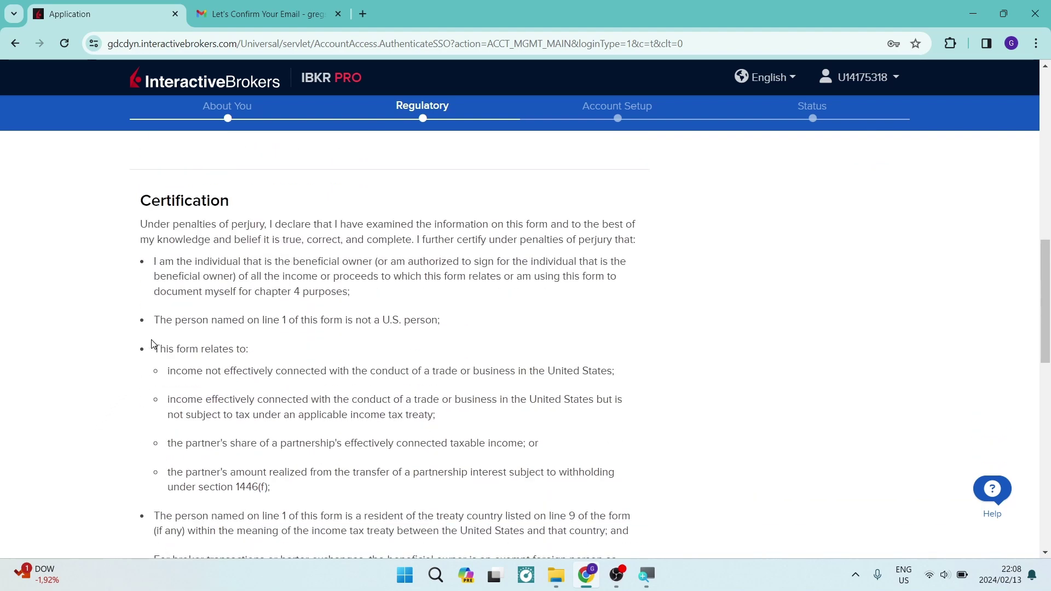
{"action": "scroll", "coordinate": [213, 299], "scroll_direction": "down", "scroll_amount": 5}
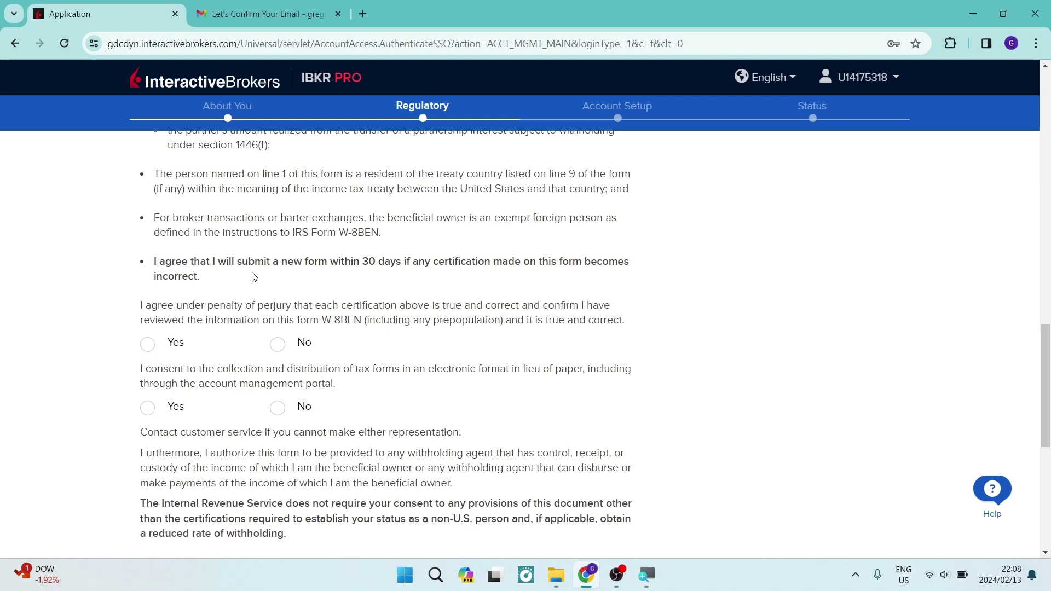
{"action": "left_click", "coordinate": [147, 344]}
{"action": "left_click", "coordinate": [148, 409]}
{"action": "scroll", "coordinate": [164, 416], "scroll_direction": "down", "scroll_amount": 4}
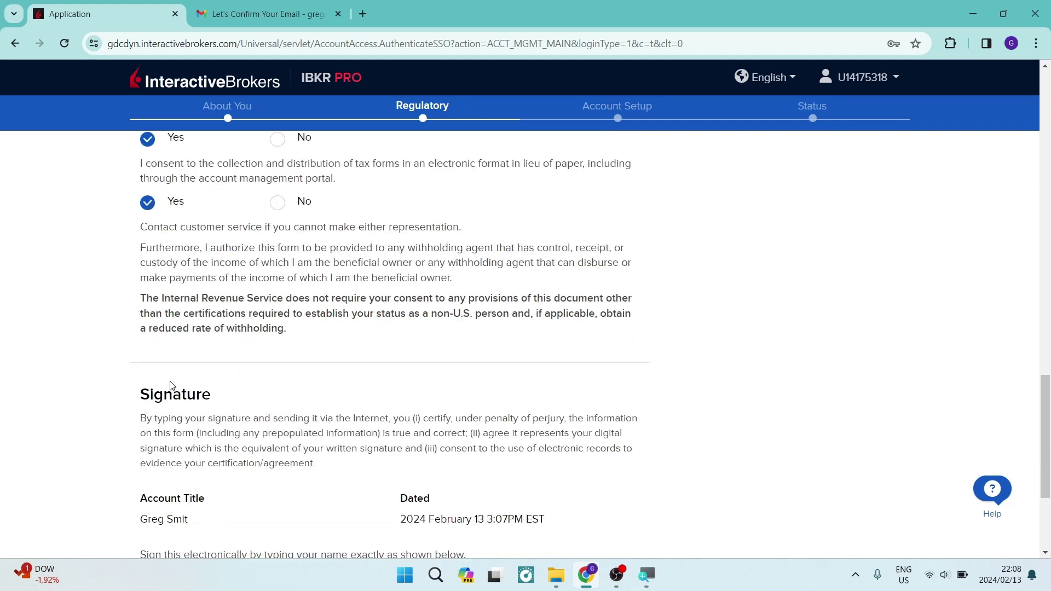
{"action": "scroll", "coordinate": [175, 386], "scroll_direction": "up", "scroll_amount": 1}
{"action": "scroll", "coordinate": [178, 381], "scroll_direction": "down", "scroll_amount": 3}
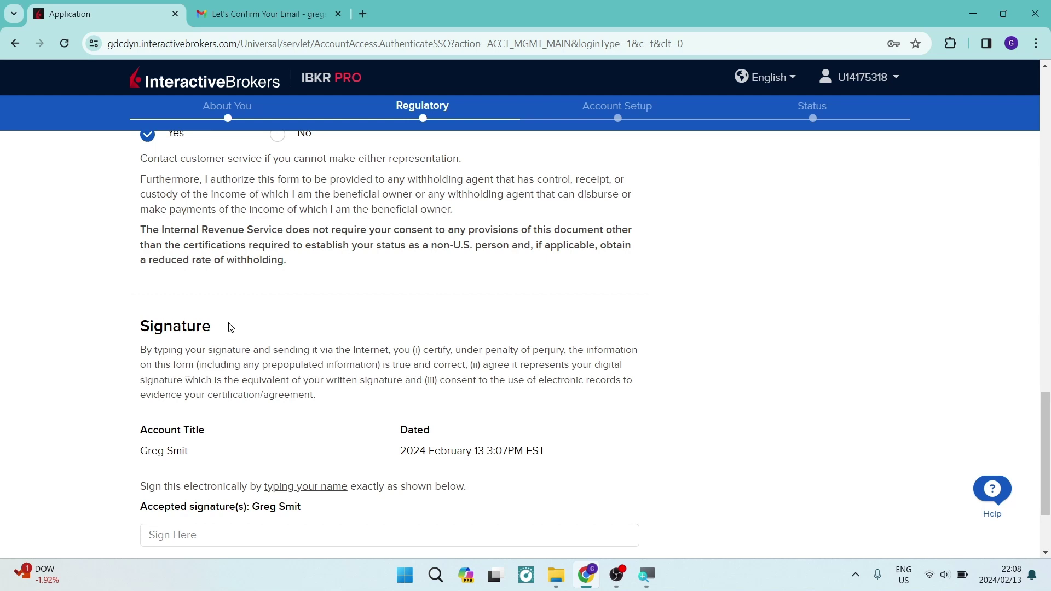
{"action": "scroll", "coordinate": [198, 392], "scroll_direction": "down", "scroll_amount": 1}
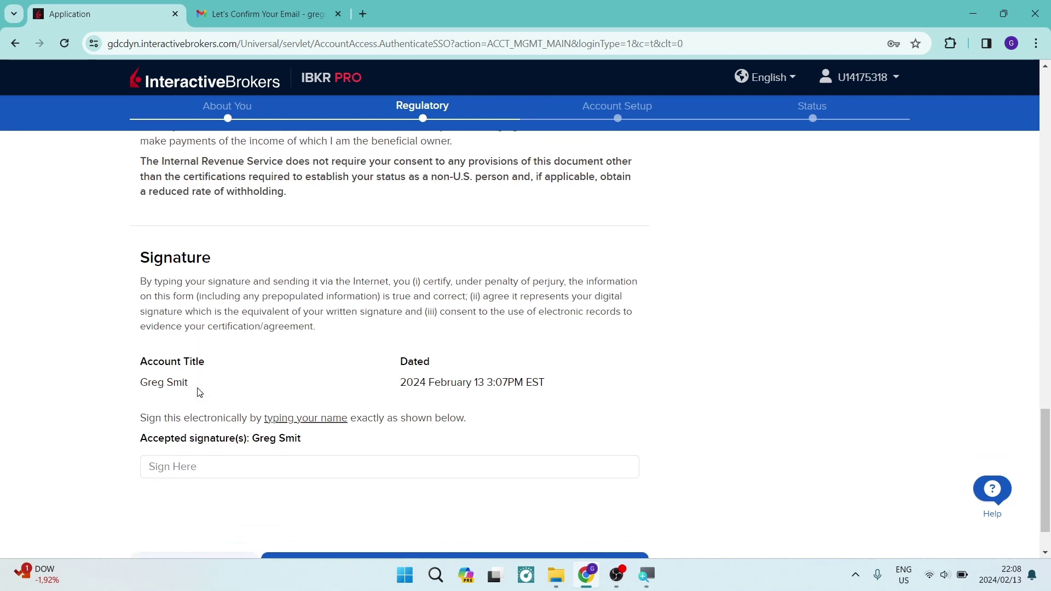
Sign the W-8BEN by typing the account holder's full name in Sign Here.
{"action": "left_click", "coordinate": [208, 466]}
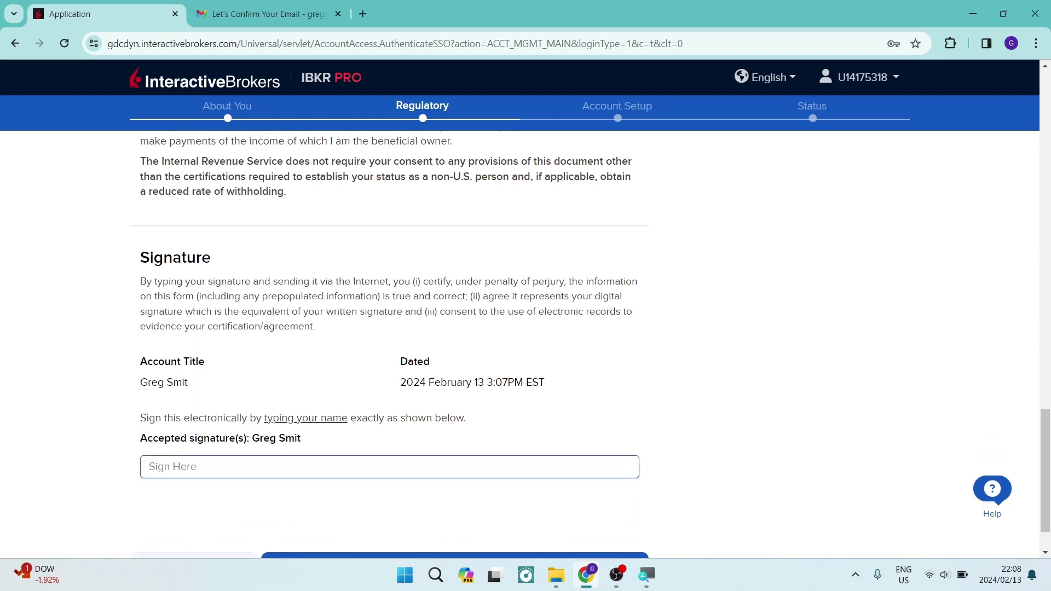
{"action": "scroll", "coordinate": [120, 374], "scroll_direction": "down", "scroll_amount": 1}
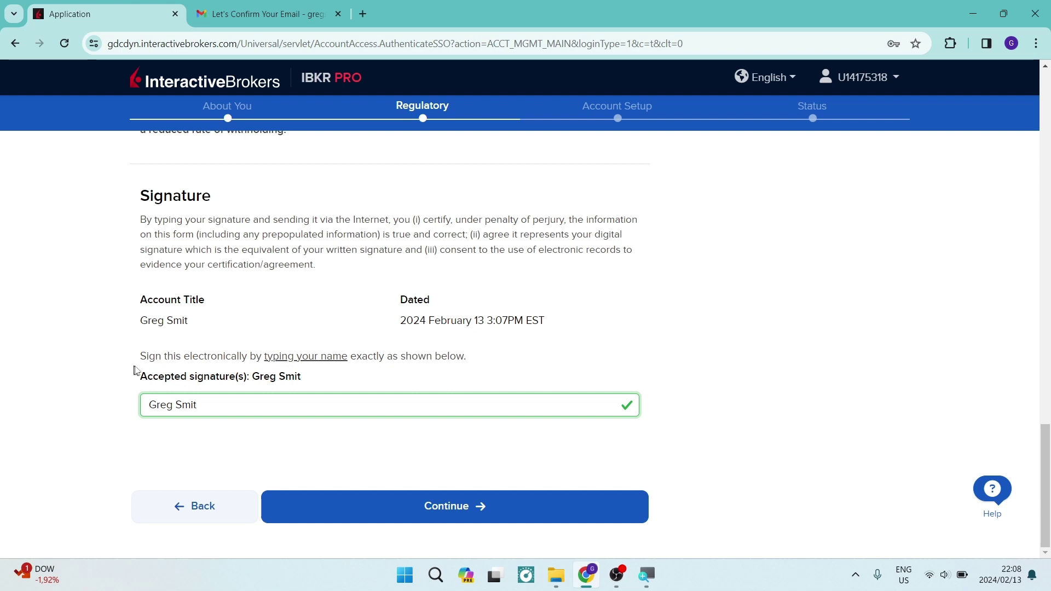
Submit the tax form and scroll down to Agreements & Disclosures.
{"action": "left_click", "coordinate": [402, 506]}
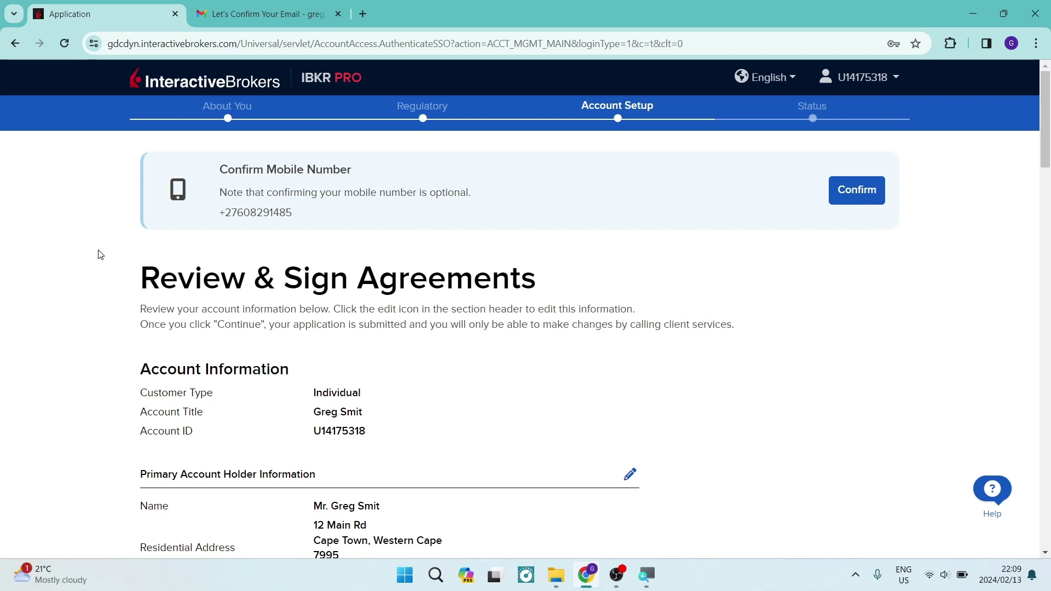
{"action": "scroll", "coordinate": [100, 254], "scroll_direction": "down", "scroll_amount": 1}
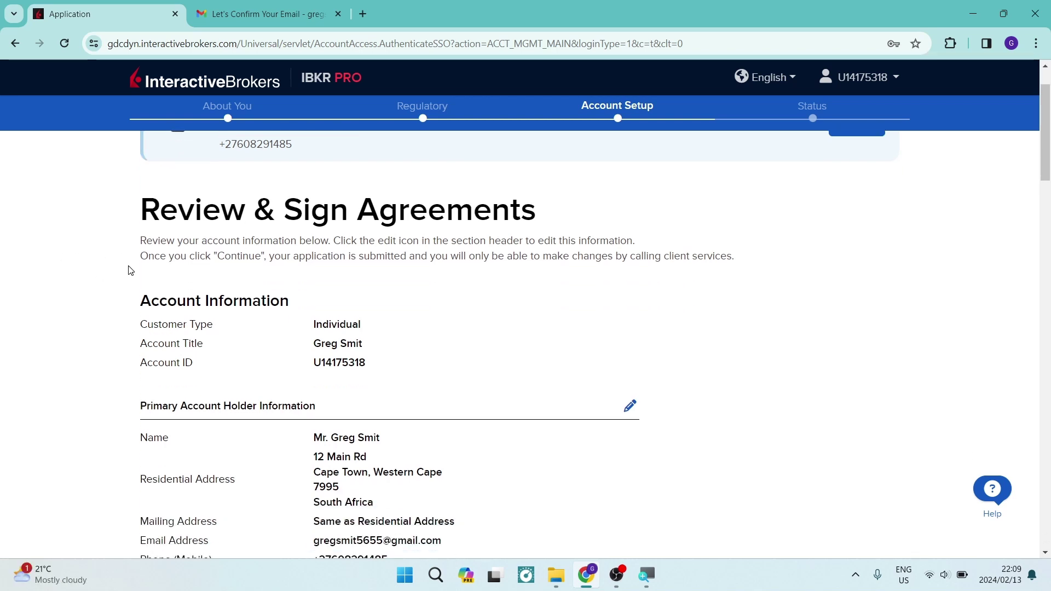
{"action": "scroll", "coordinate": [100, 301], "scroll_direction": "down", "scroll_amount": 6}
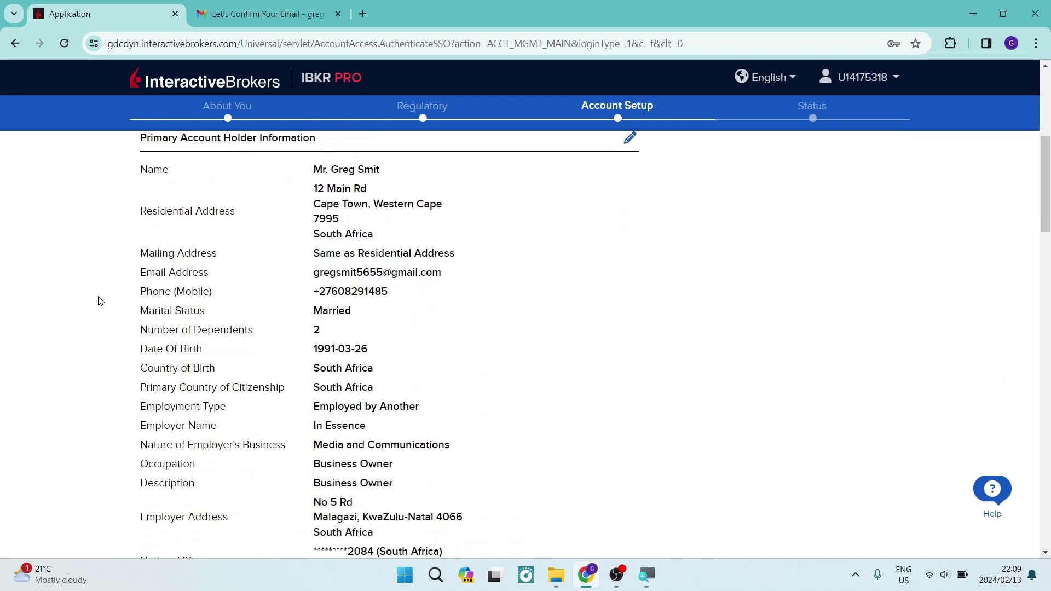
{"action": "scroll", "coordinate": [101, 301], "scroll_direction": "down", "scroll_amount": 5}
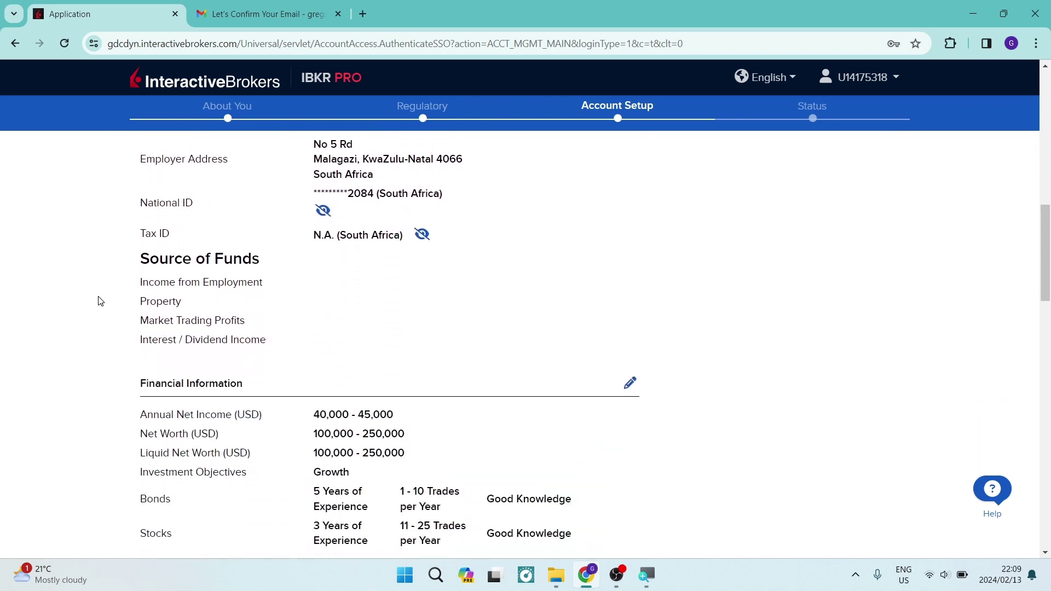
{"action": "scroll", "coordinate": [100, 301], "scroll_direction": "up", "scroll_amount": 2}
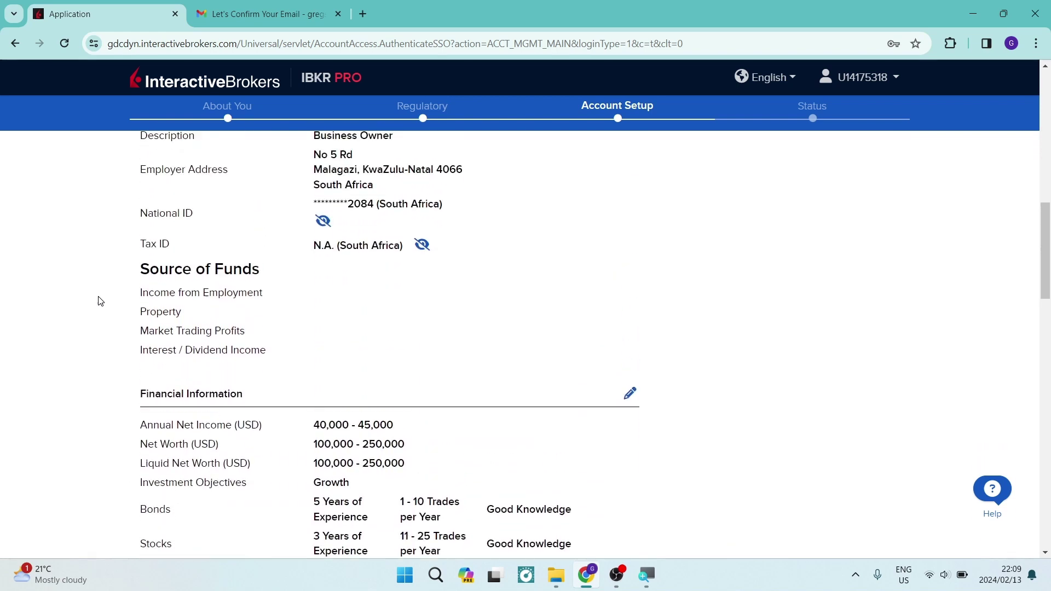
{"action": "scroll", "coordinate": [101, 301], "scroll_direction": "down", "scroll_amount": 3}
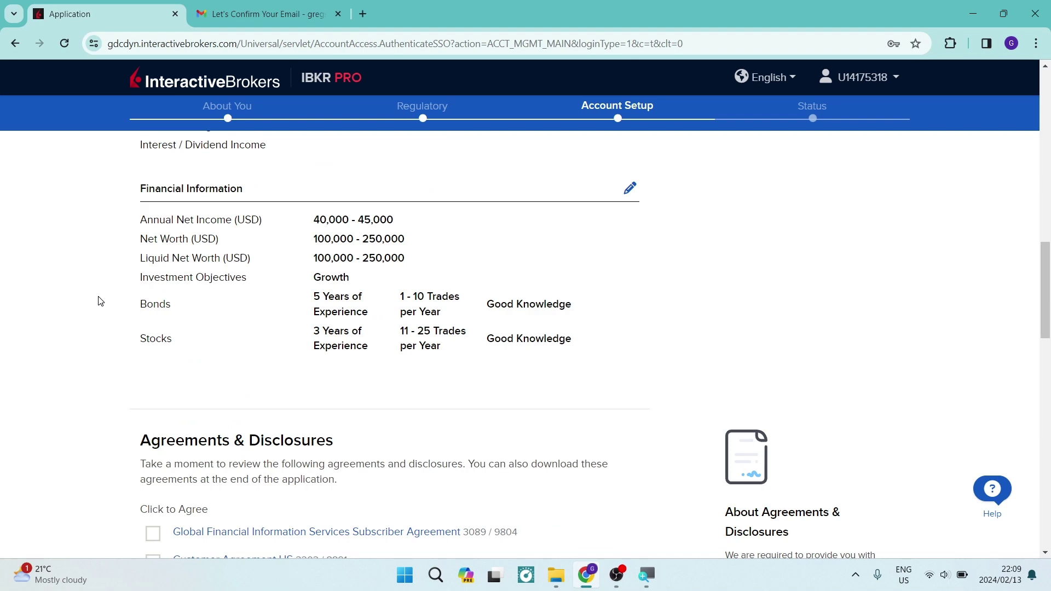
{"action": "scroll", "coordinate": [101, 301], "scroll_direction": "down", "scroll_amount": 3}
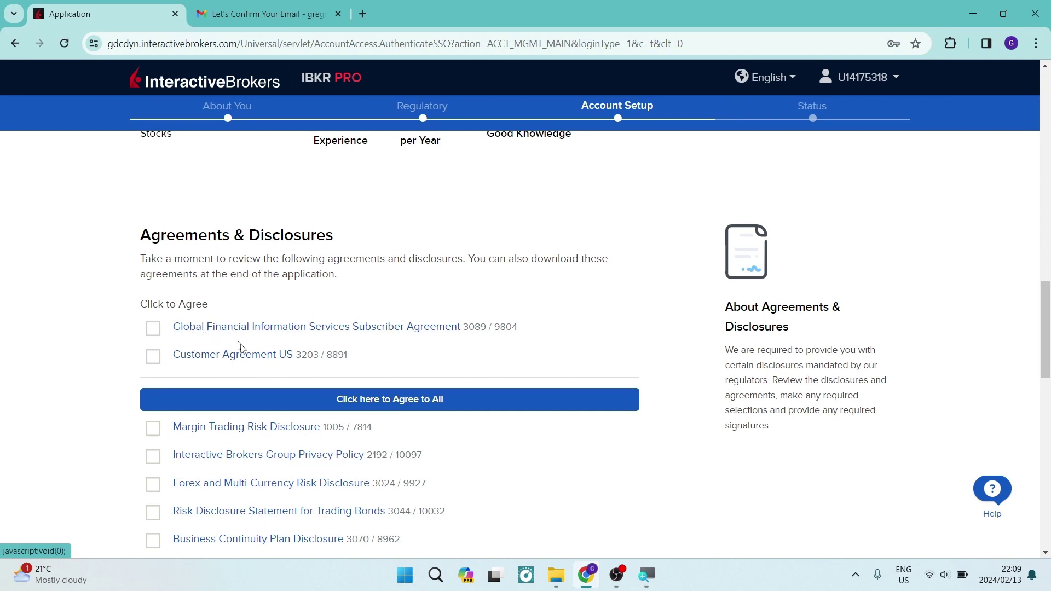
{"action": "scroll", "coordinate": [263, 357], "scroll_direction": "down", "scroll_amount": 1}
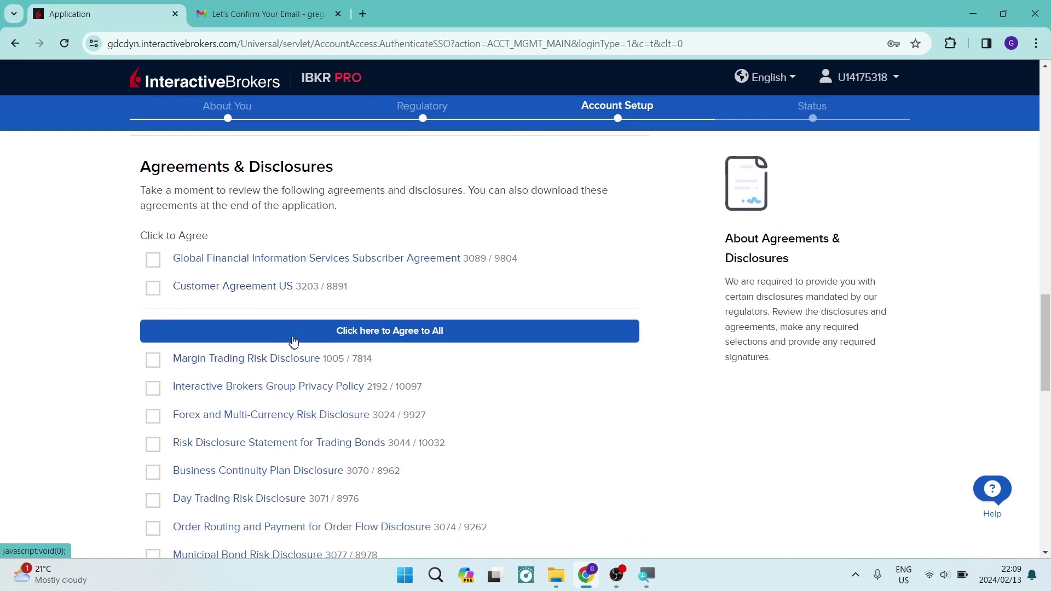
Agree to all disclosures, plus the Global Financial Information Services Subscriber Agreement and Customer Agreement US.
{"action": "left_click", "coordinate": [311, 340]}
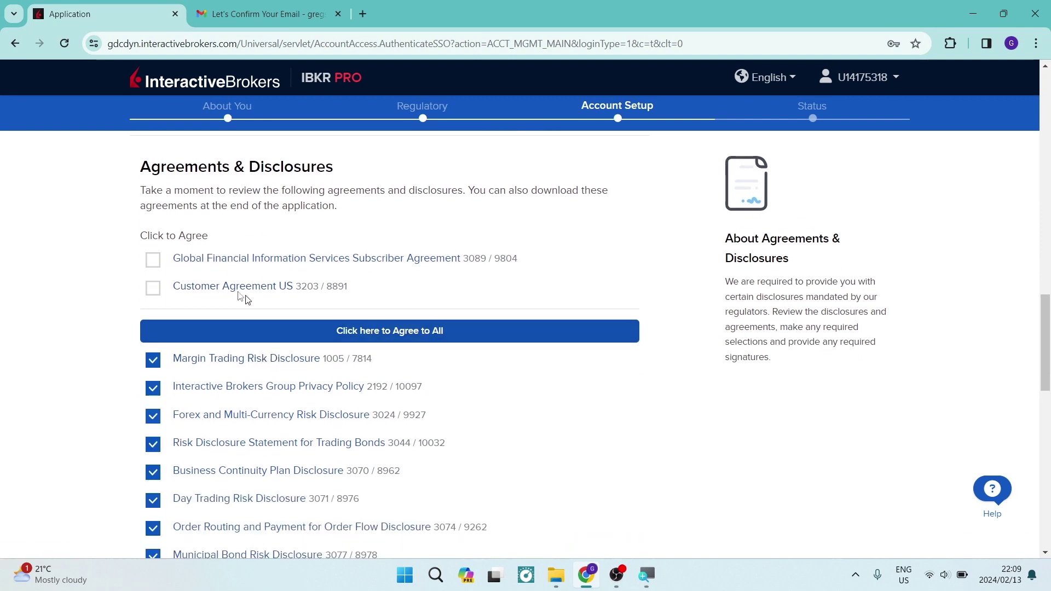
{"action": "left_click", "coordinate": [153, 260]}
{"action": "left_click", "coordinate": [153, 288]}
{"action": "scroll", "coordinate": [335, 263], "scroll_direction": "down", "scroll_amount": 12}
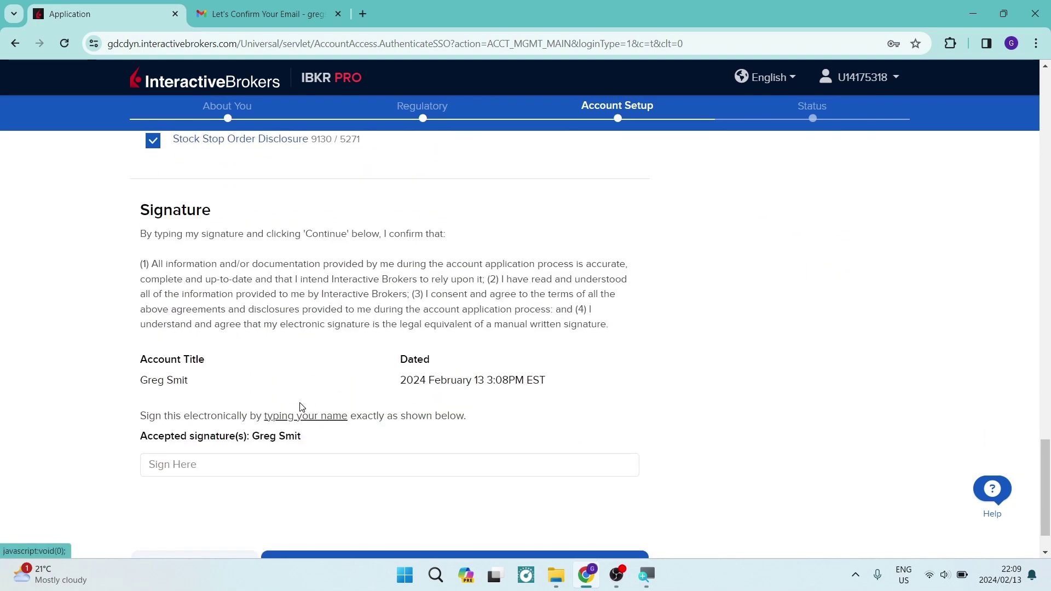
{"action": "scroll", "coordinate": [324, 406], "scroll_direction": "down", "scroll_amount": 1}
Sign the agreements with the account holder's full name and submit the application.
{"action": "left_click", "coordinate": [323, 405]}
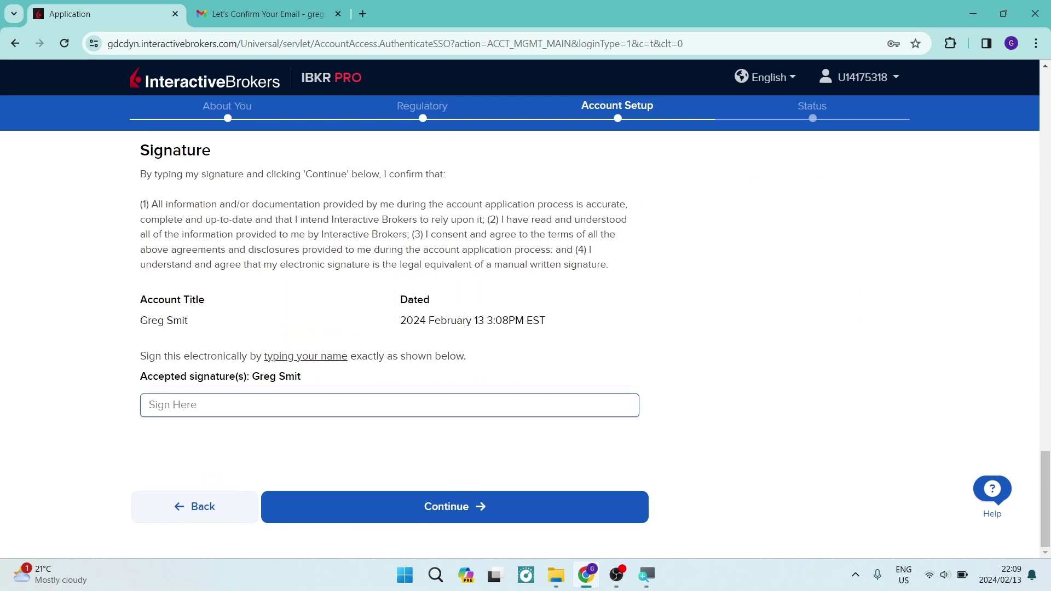
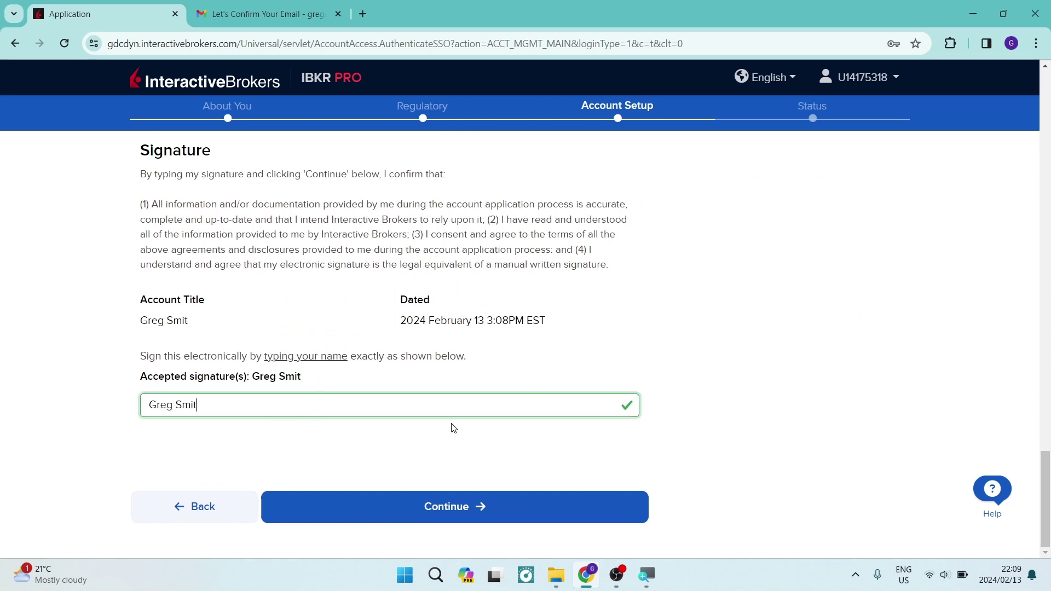
{"action": "left_click", "coordinate": [458, 504]}
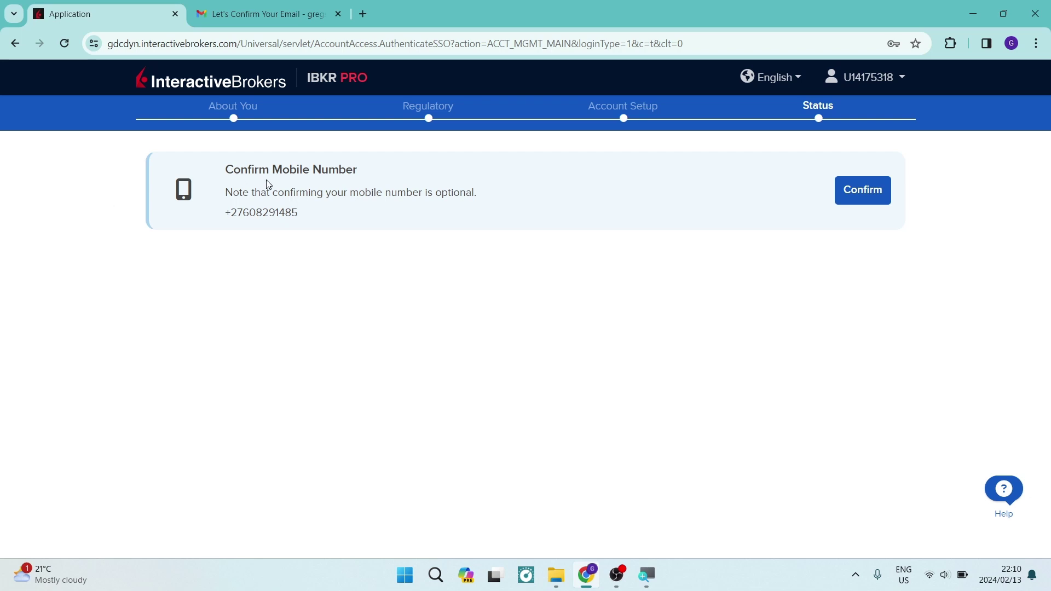
Review the Status page note that confirming the mobile number is optional.
{"action": "left_click_drag", "start_coordinate": [221, 195], "coordinate": [486, 193]}
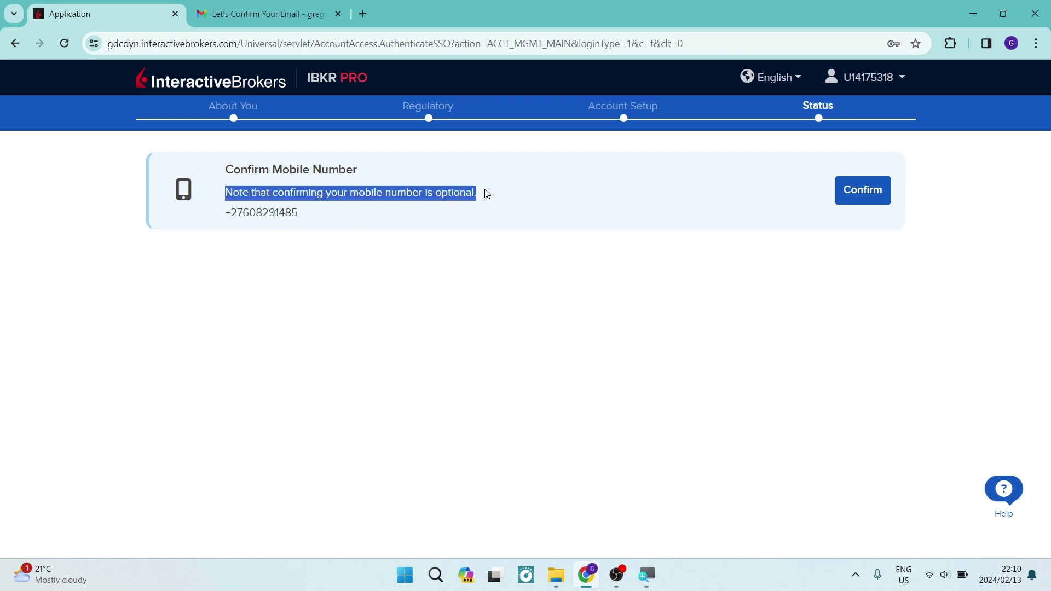
{"action": "left_click", "coordinate": [423, 278]}
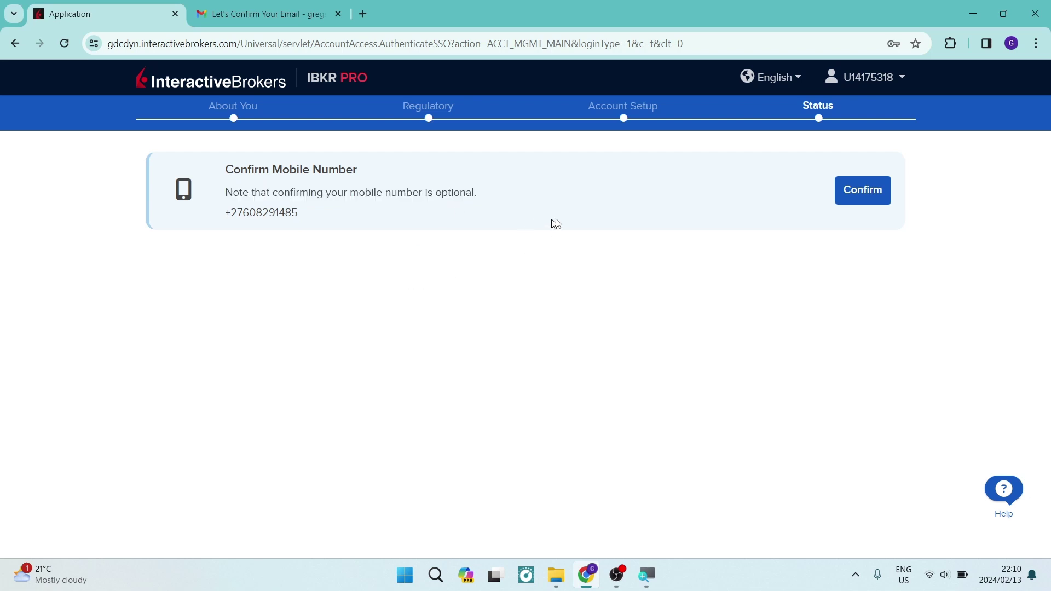